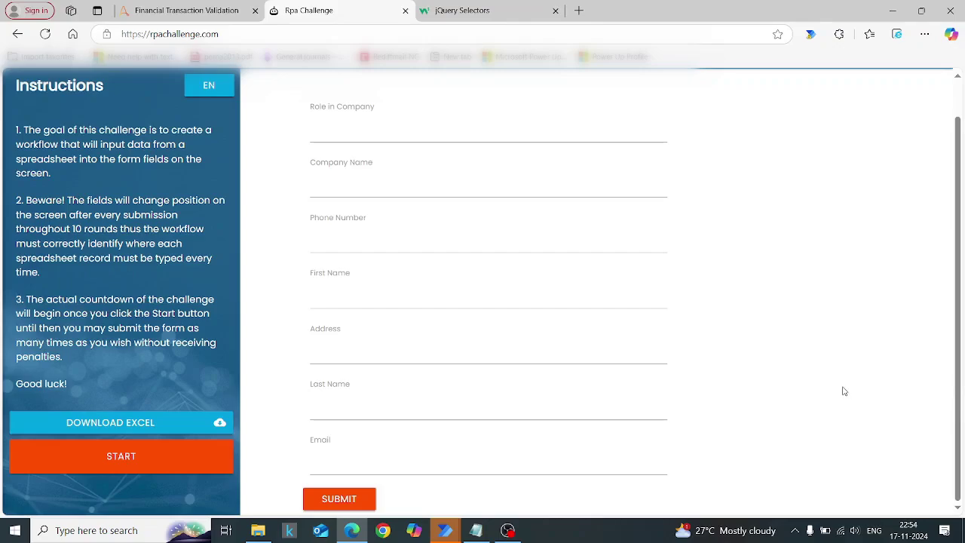
Step: Bring the empty RPA Challenge form fields and Submit button into view in the browser
scroll(961, 362, "up", 1)
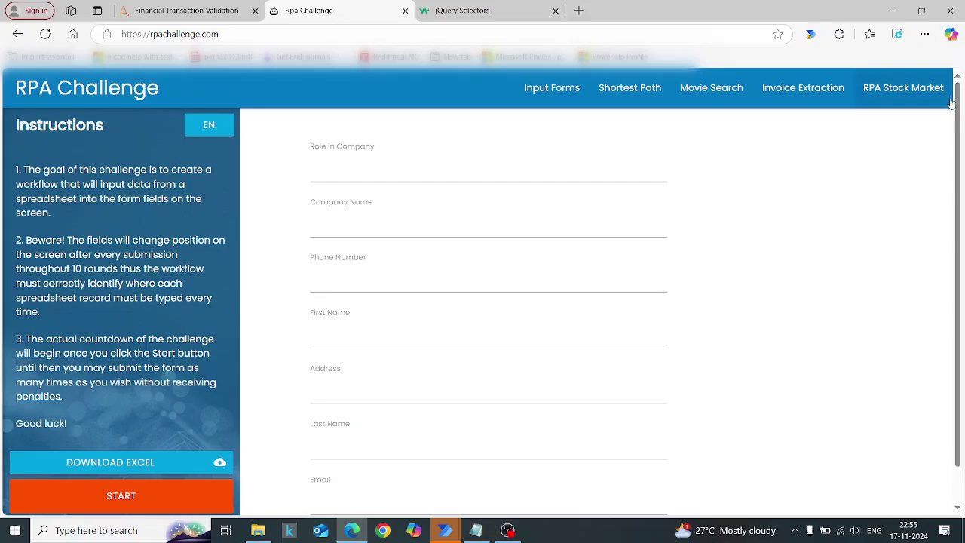
left_click_drag(958, 125, 957, 162)
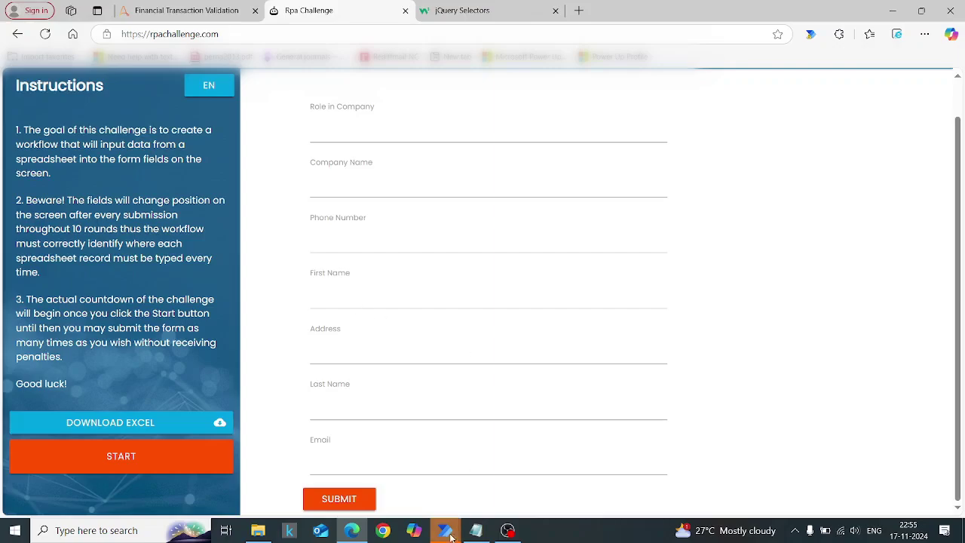
mouse_move(445, 530)
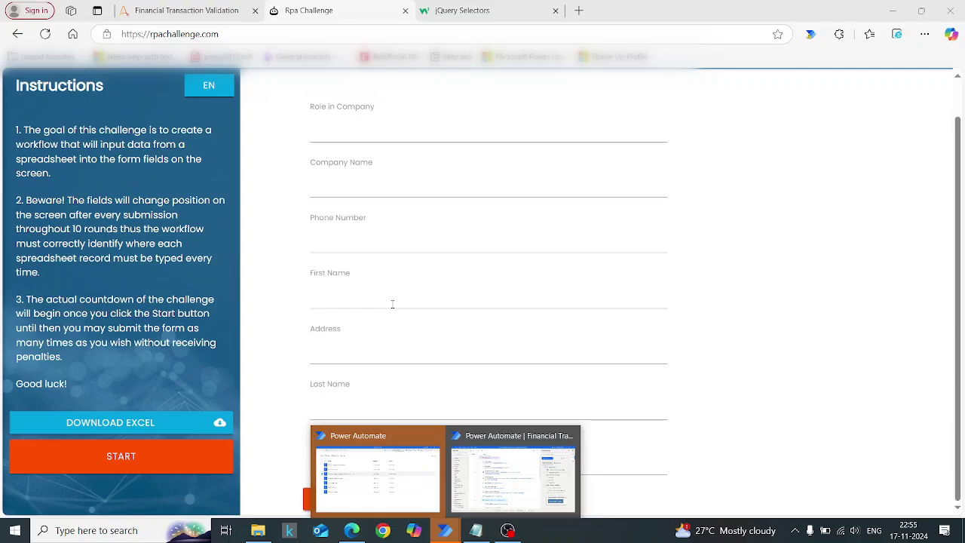
Step: Capture the First Name field as UI element 'Input text fcDnR' in the Financial Transaction Validation flow
left_click(478, 474)
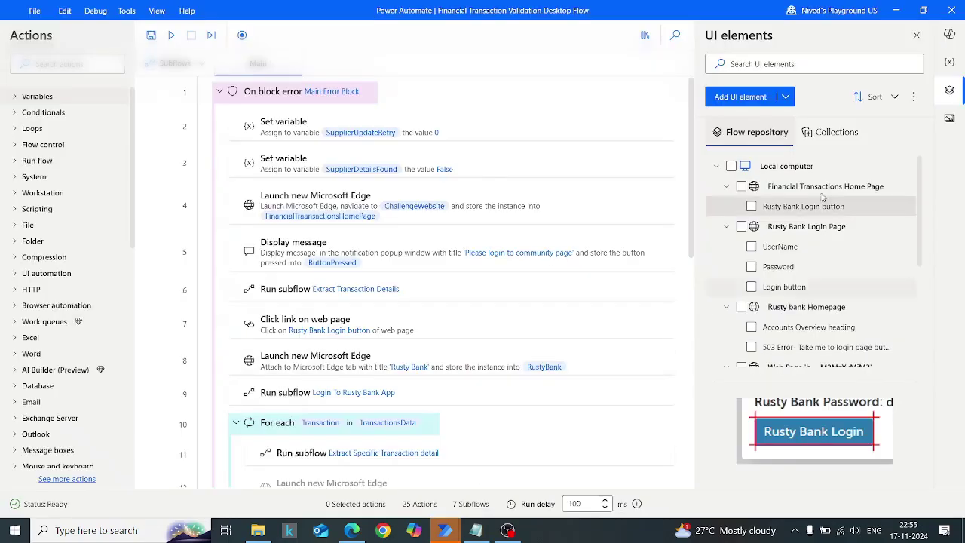
left_click(739, 96)
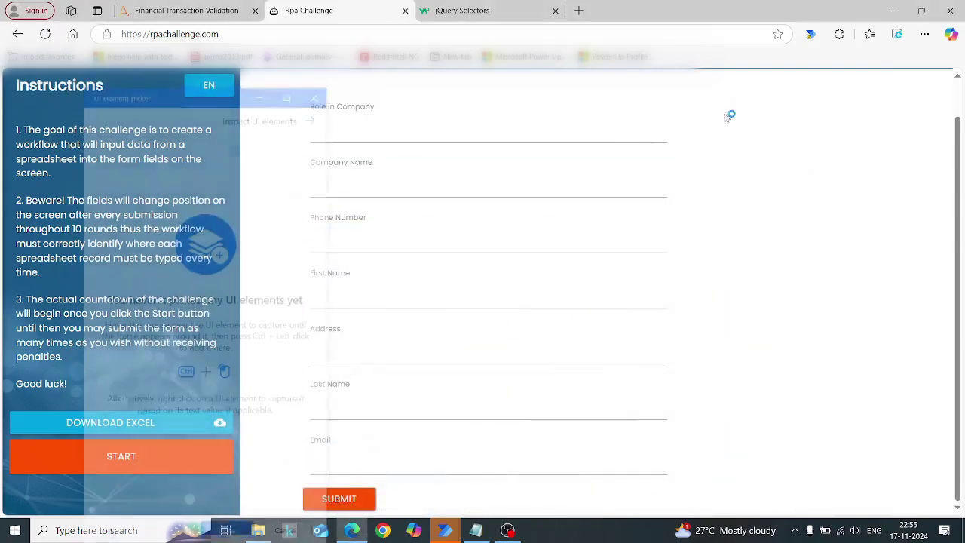
left_click_drag(188, 90, 807, 160)
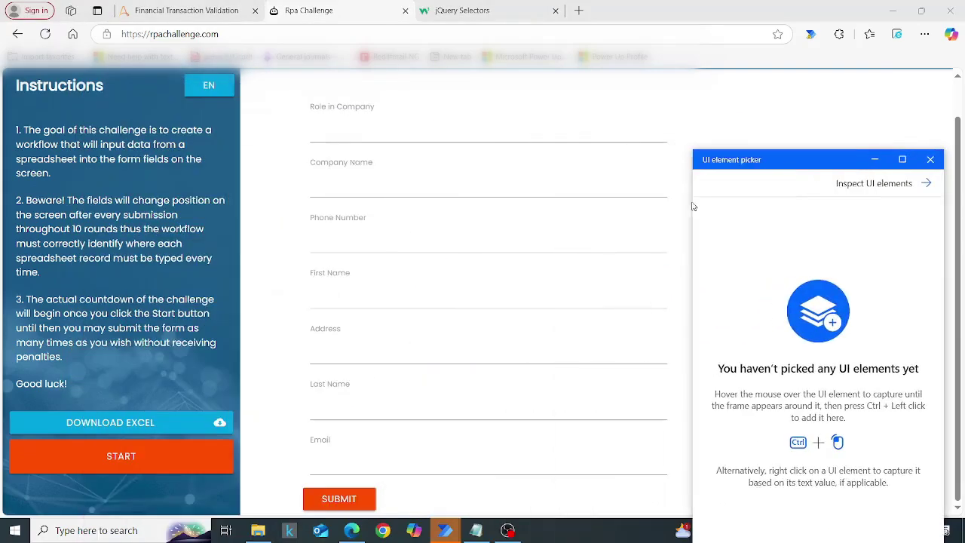
left_click(360, 302, "ctrl")
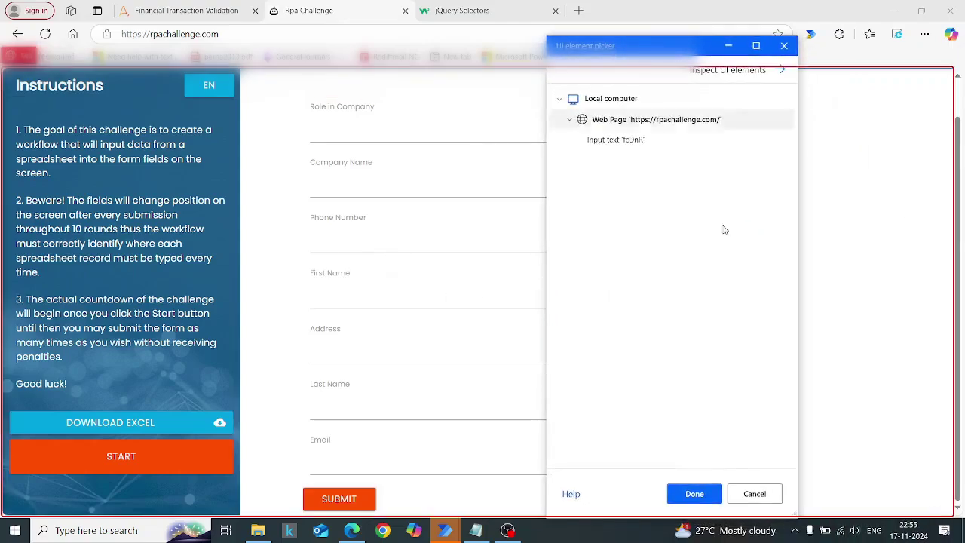
left_click(693, 497)
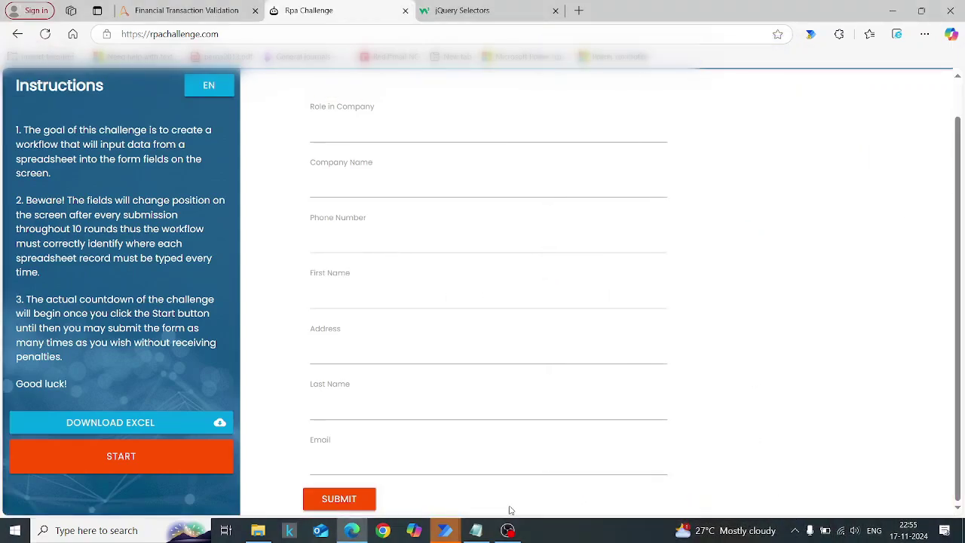
scroll(860, 329, "down", 8)
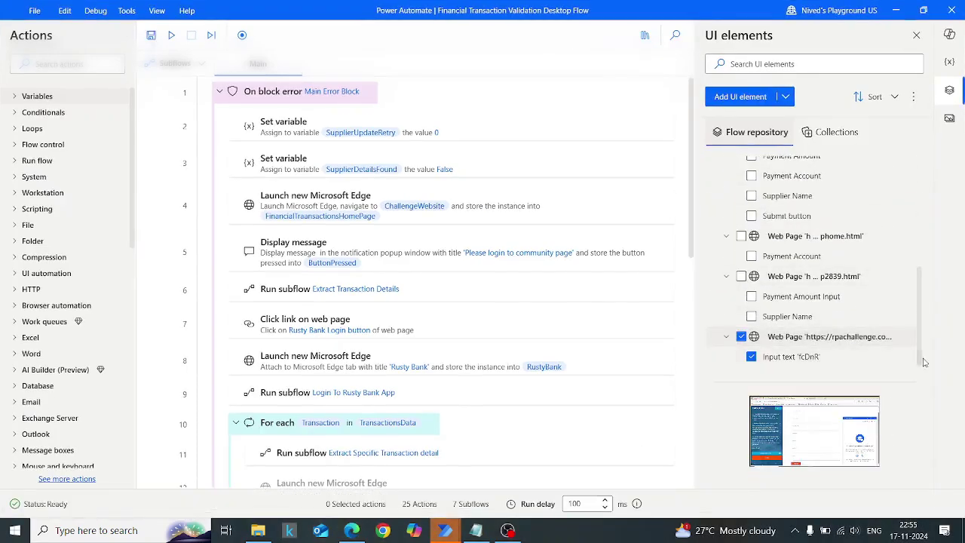
Step: Delete the 'Input text fcDnR' selector's existing text in the text editor
right_click(887, 363)
left_click(861, 362)
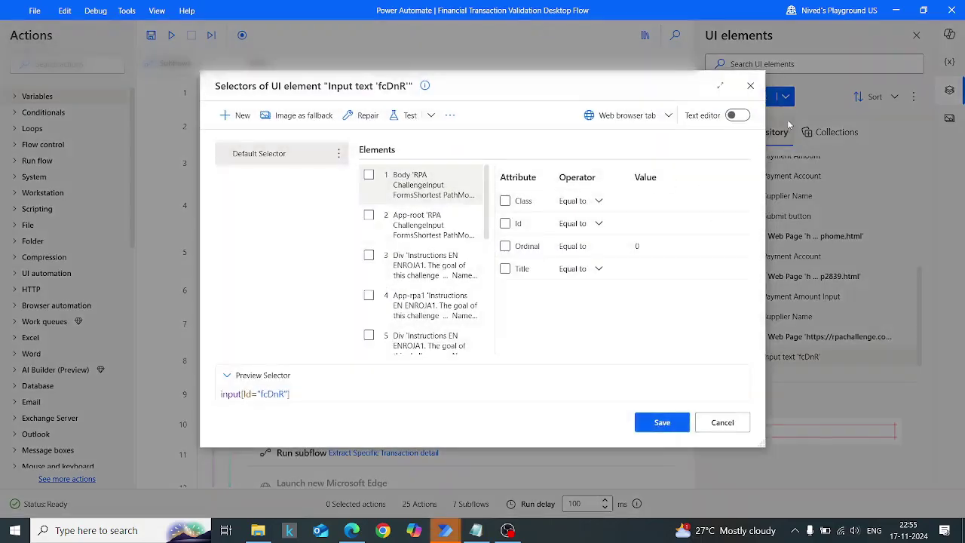
left_click(736, 115)
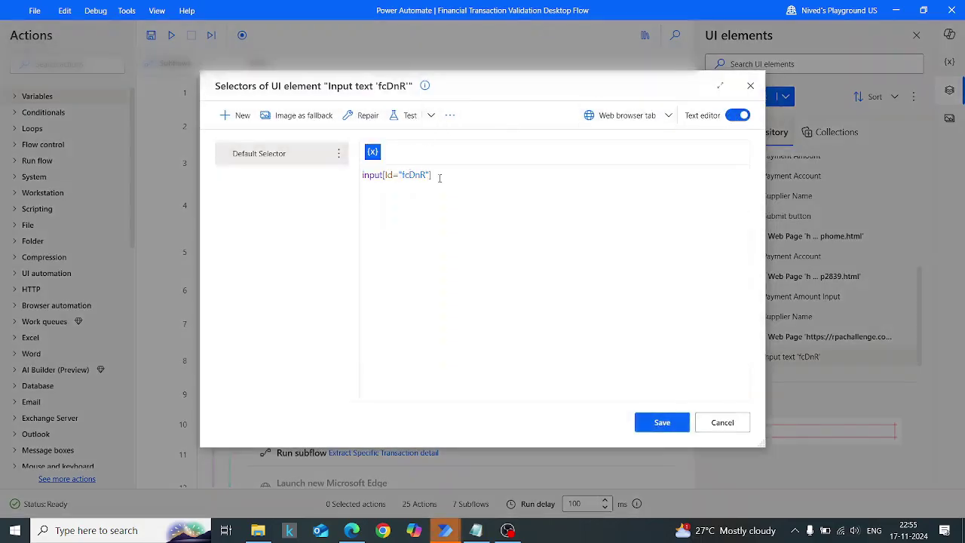
left_click_drag(437, 175, 345, 180)
key("Delete")
left_click(351, 530)
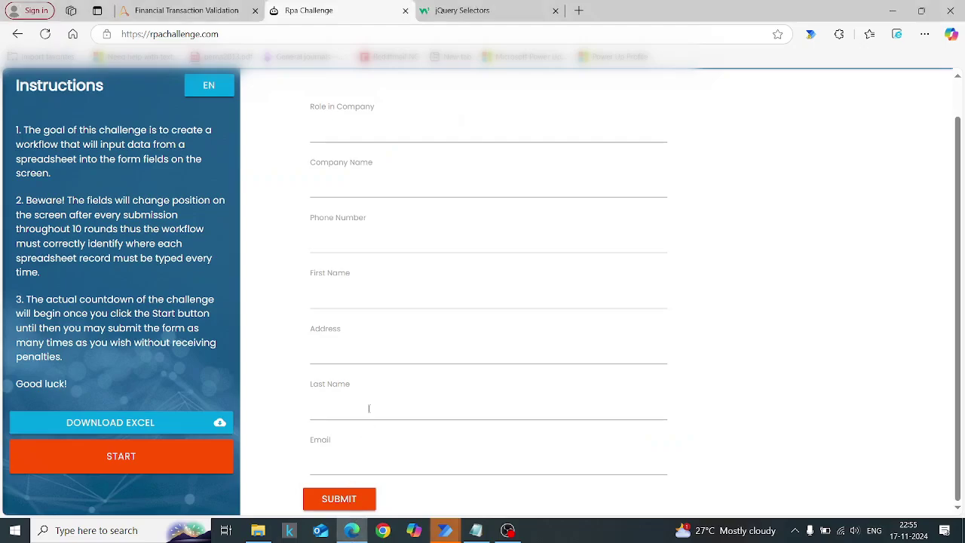
Step: Inspect the First Name field in Edge DevTools and select its label's 'First Name' text
left_click(333, 300)
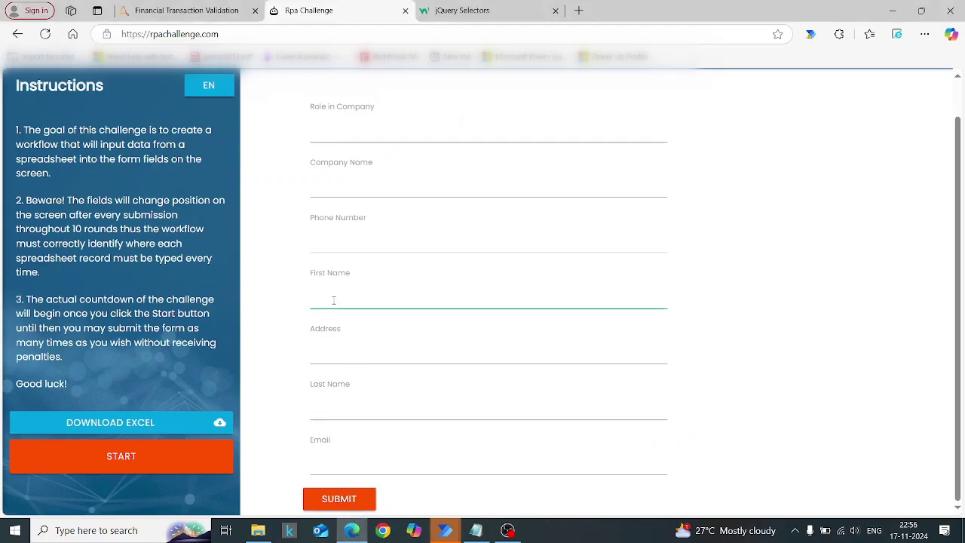
right_click(334, 302)
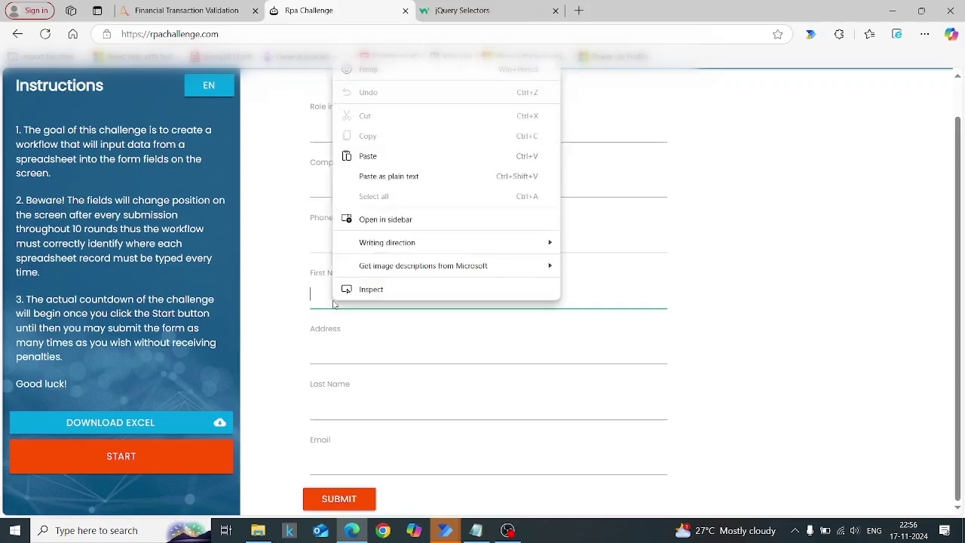
left_click(371, 288)
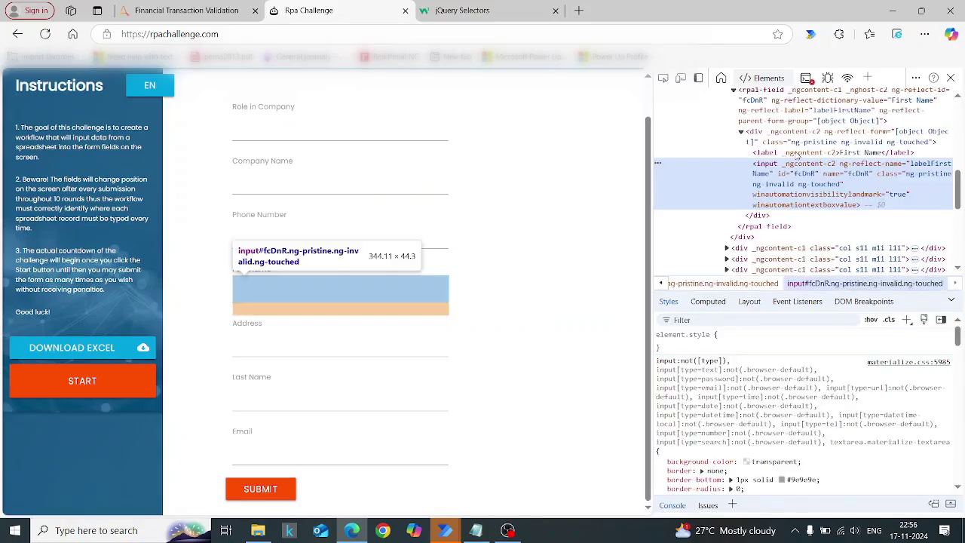
left_click(797, 156)
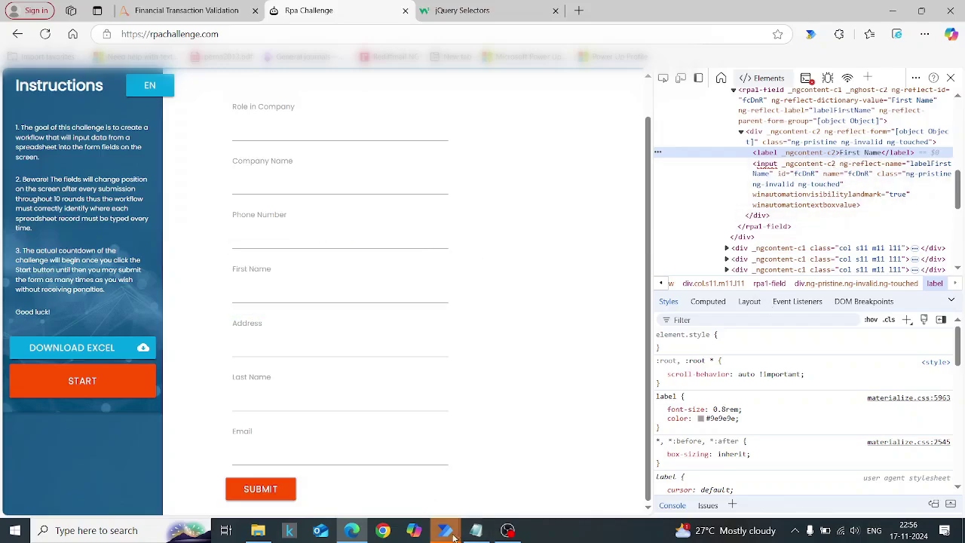
double_click(858, 154)
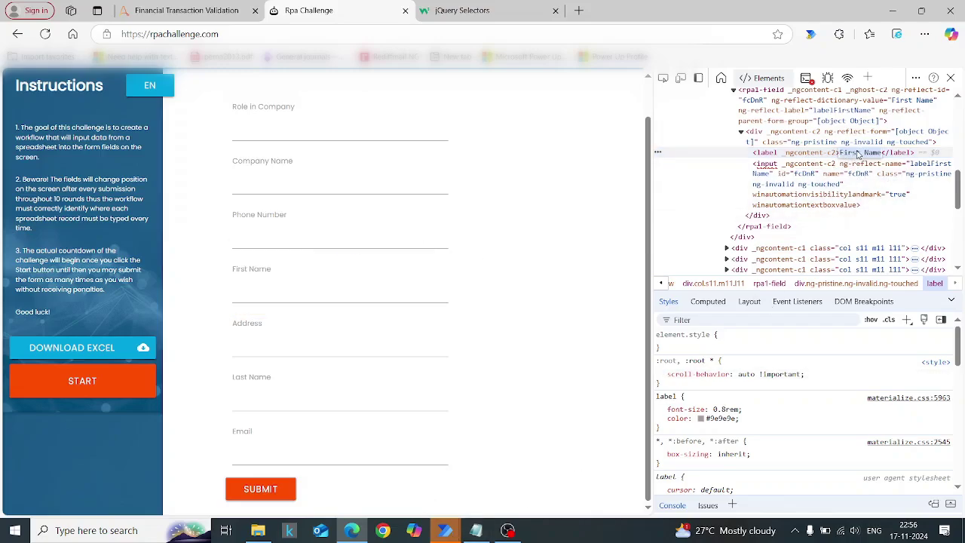
Step: Enter the selector label:contains("First Name") input in Power Automate's text editor
mouse_move(445, 531)
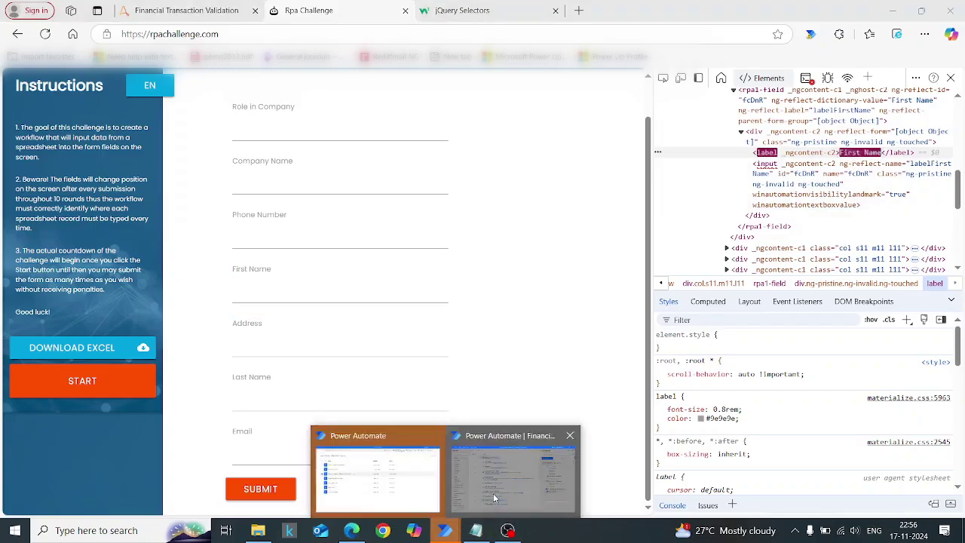
left_click(493, 494)
type("label:contains(\"First Name\")")
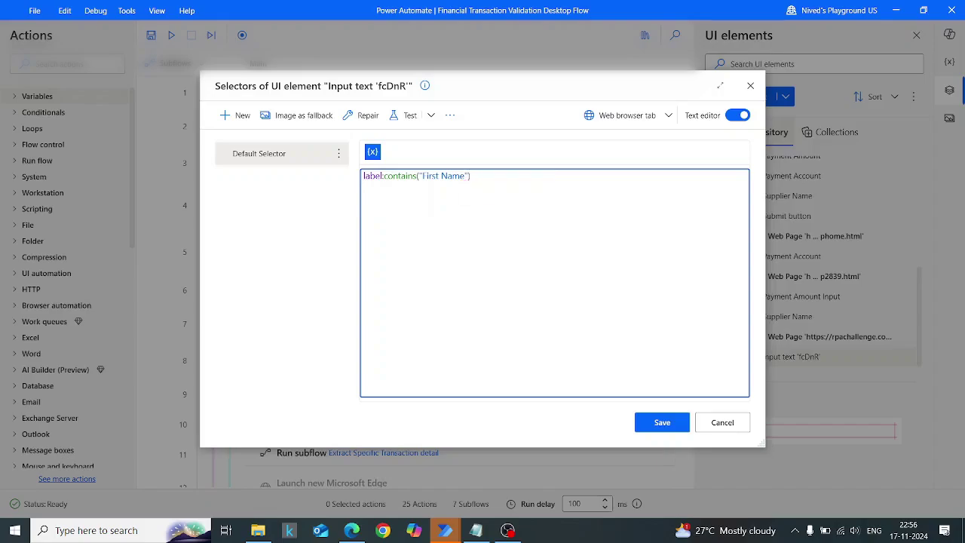
type(" input")
Step: Test the selector against the Rpa Challenge browser tab
left_click(404, 115)
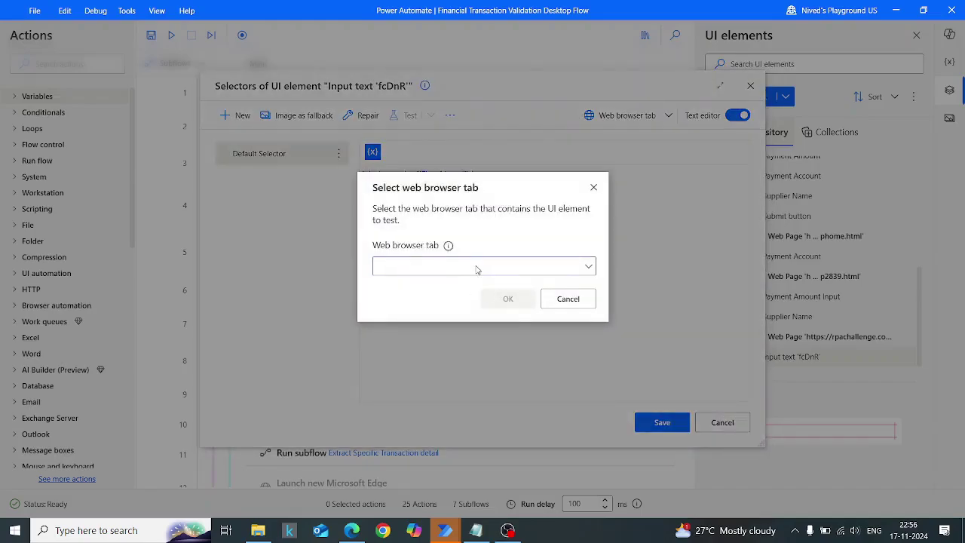
left_click(478, 267)
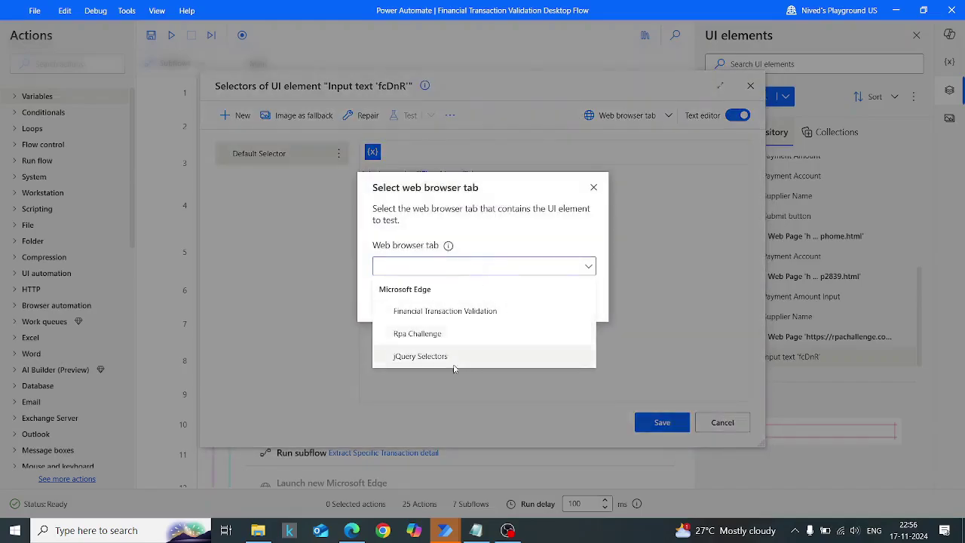
left_click(446, 335)
left_click(507, 298)
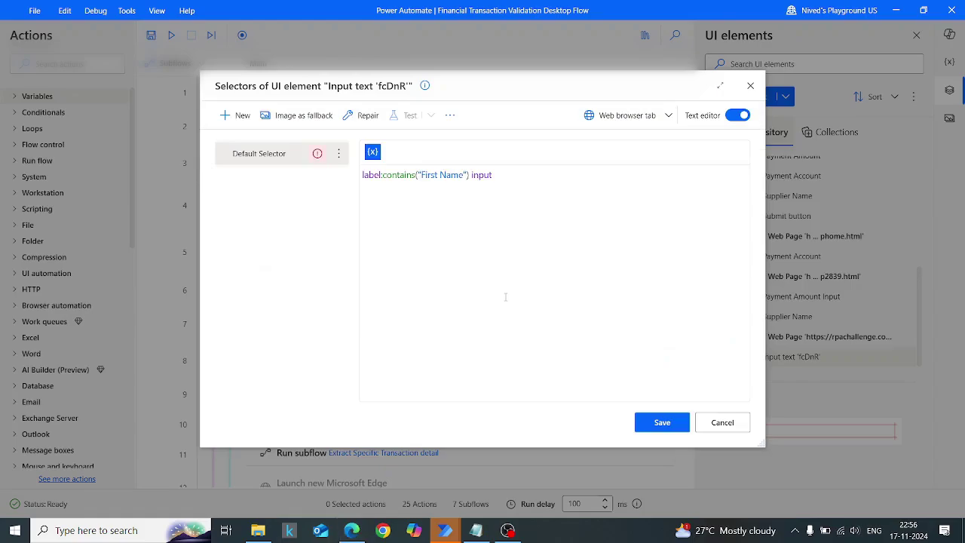
Step: Change the selector to label:contains("First Name")+input and test it successfully
left_click(501, 172)
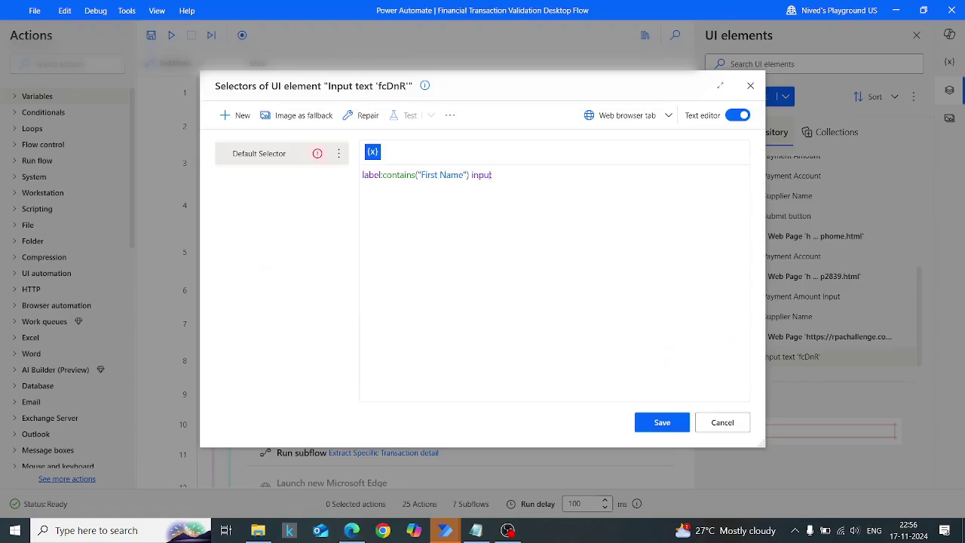
left_click(471, 175)
left_click(512, 177)
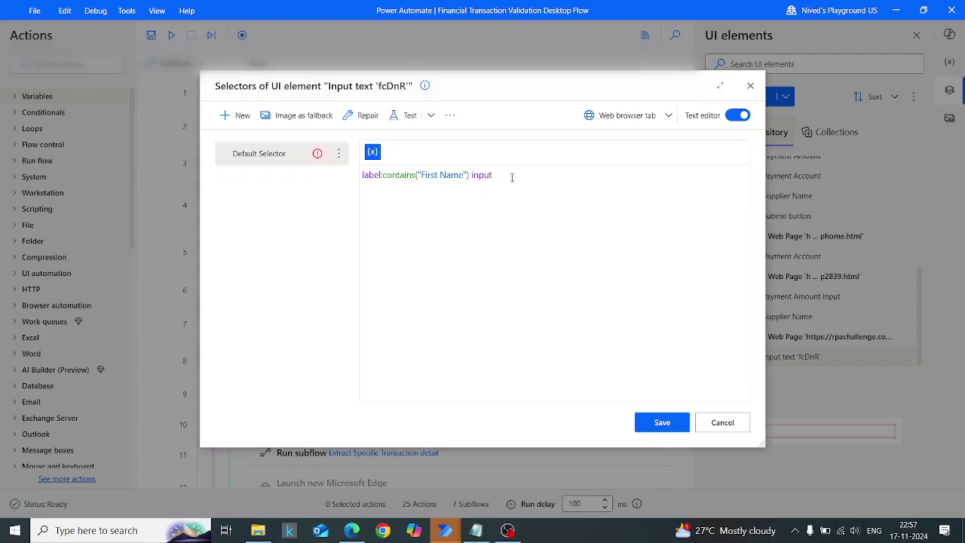
key("BackSpace")
key("BackSpace")
key("BackSpace")
key("BackSpace")
key("BackSpace")
key("BackSpace")
type("input")
key("BackSpace")
key("BackSpace")
type("+")
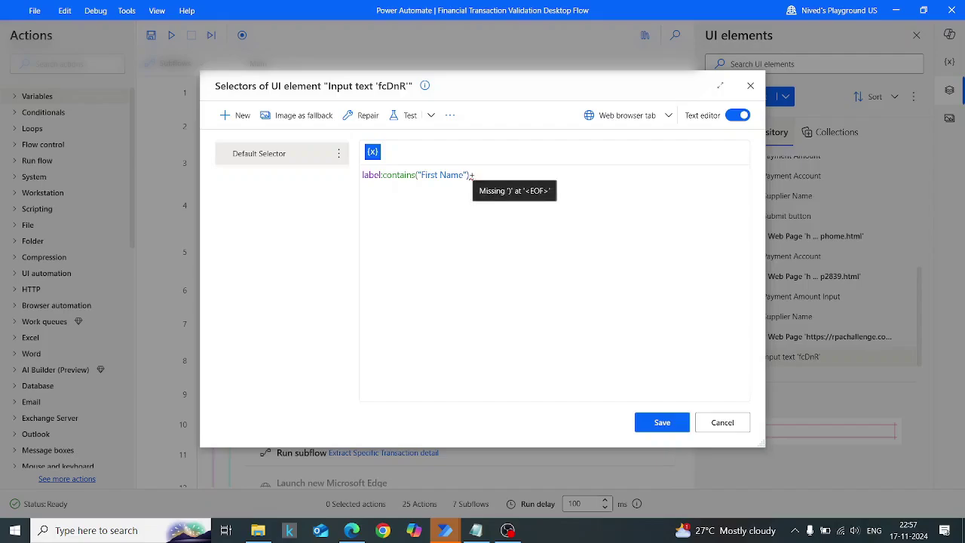
type("input")
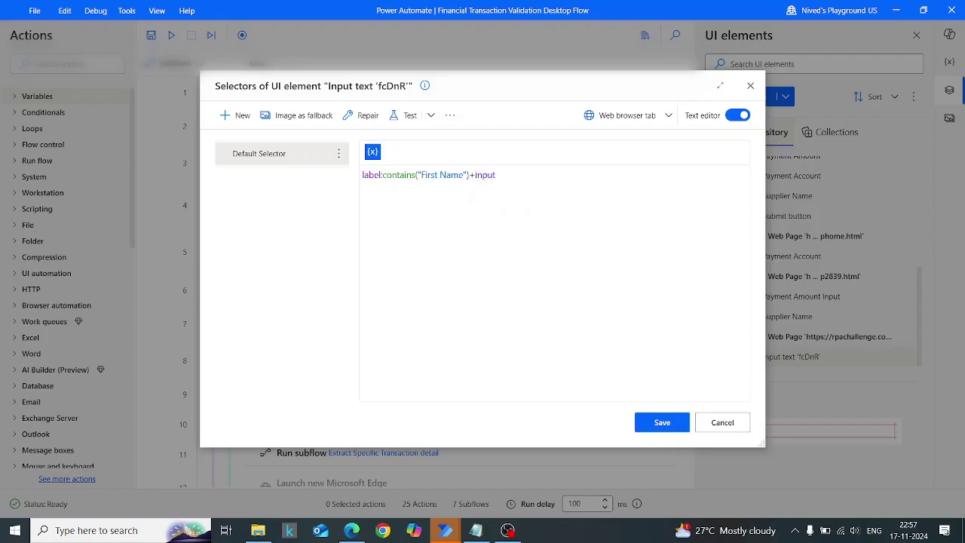
left_click(402, 116)
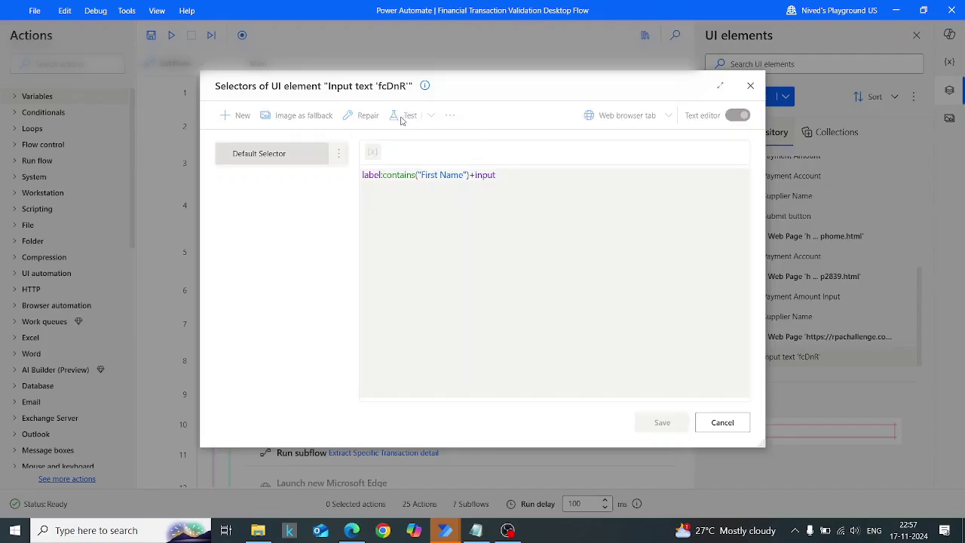
left_click(402, 117)
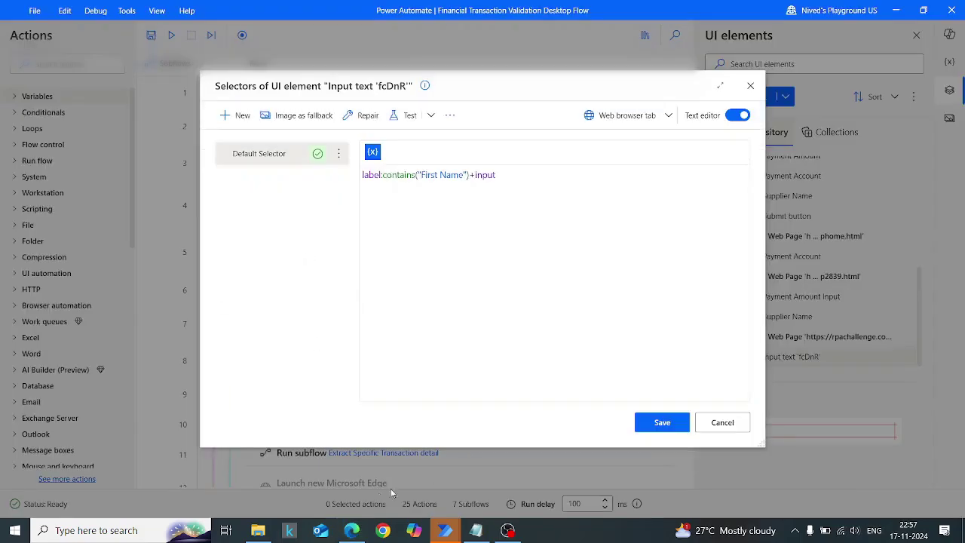
left_click(353, 531)
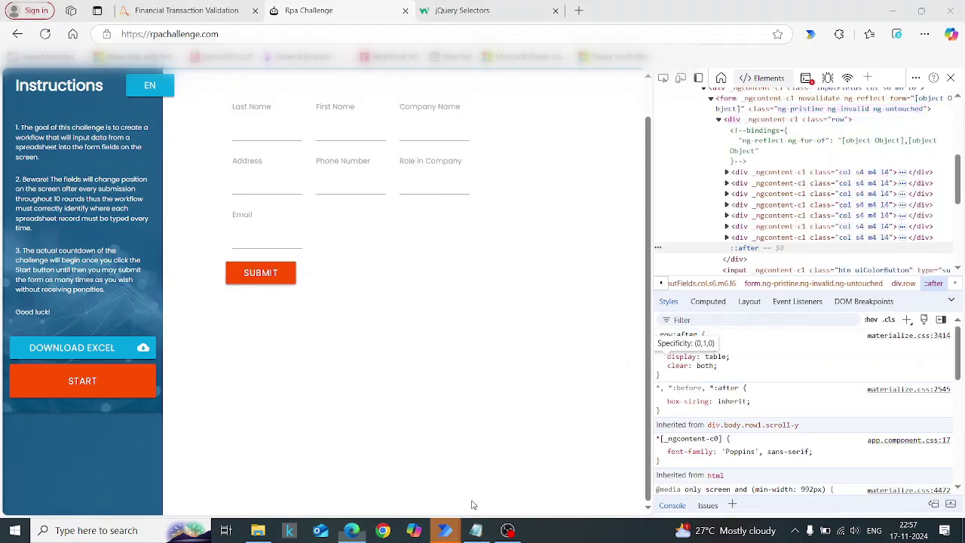
Step: Retest the label:contains("First Name")+input selector and check the rearranged form in Edge
left_click(485, 480)
left_click(404, 117)
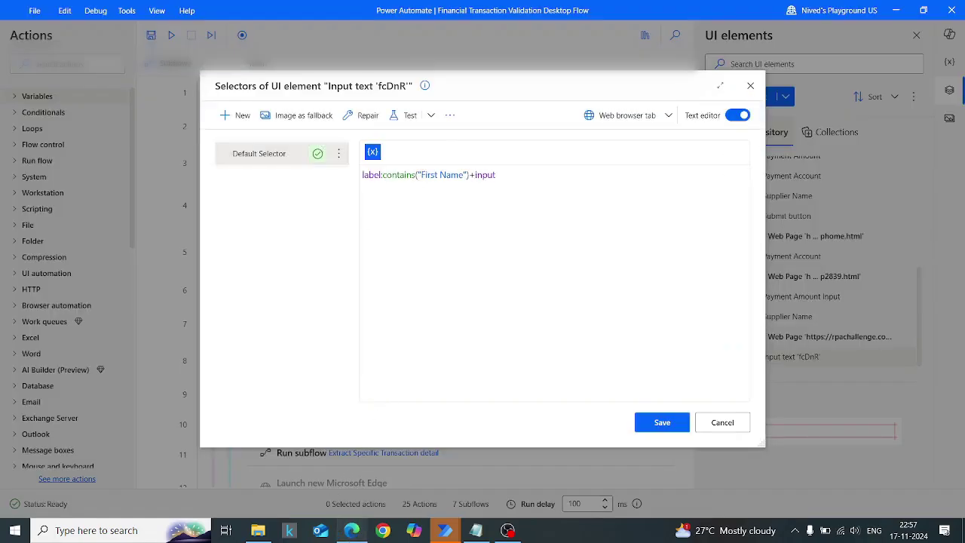
left_click(352, 530)
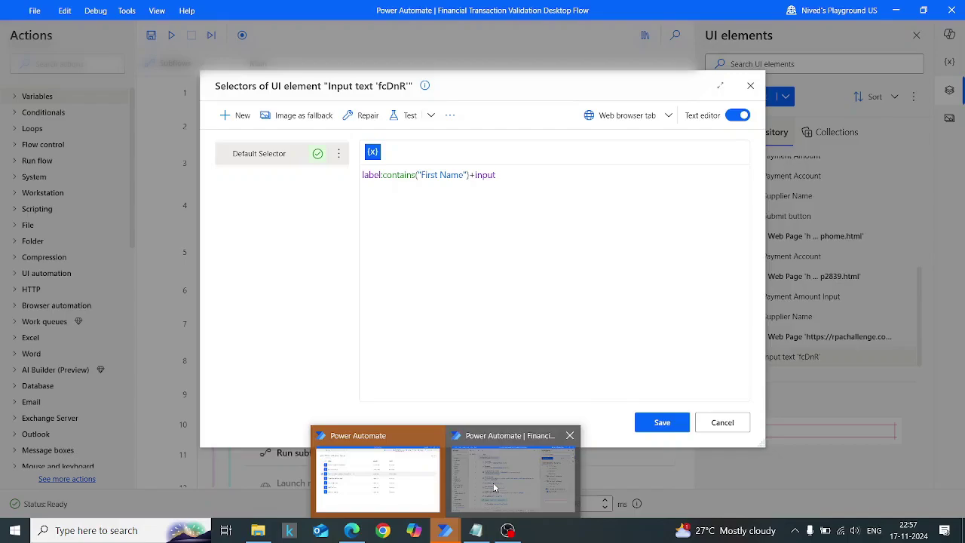
left_click(493, 483)
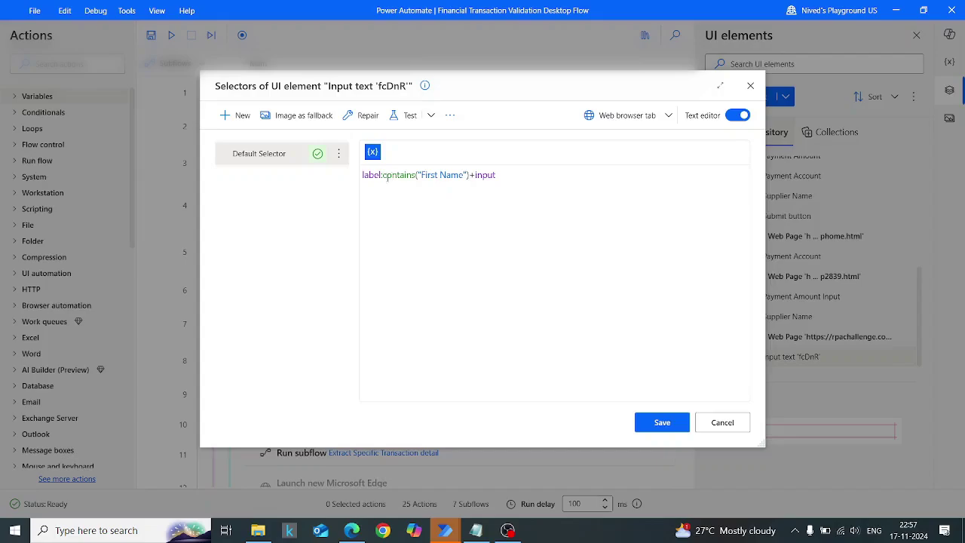
Step: Replace :contains("First Name") with [Text="First Name"] in the selector and test it
left_click_drag(382, 175, 416, 177)
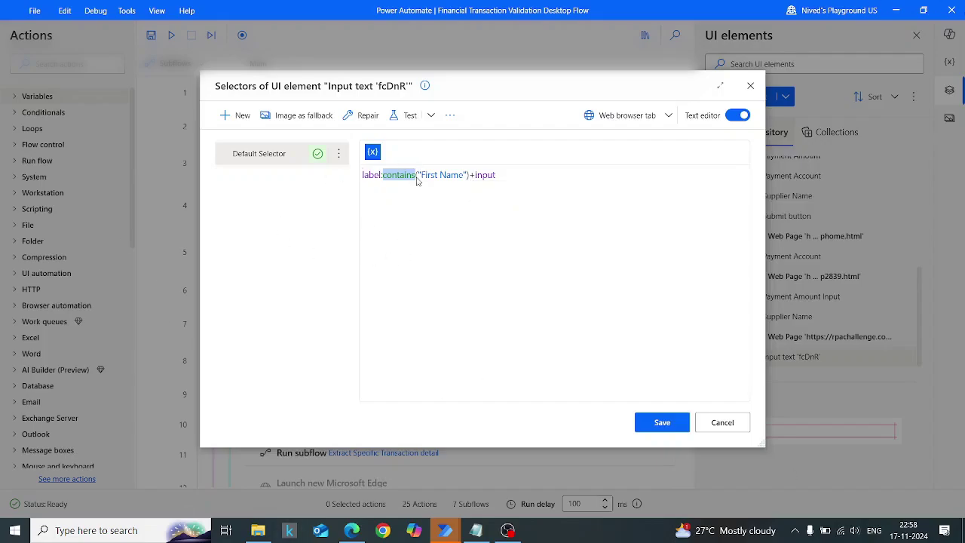
left_click(470, 175)
left_click_drag(470, 175, 382, 175)
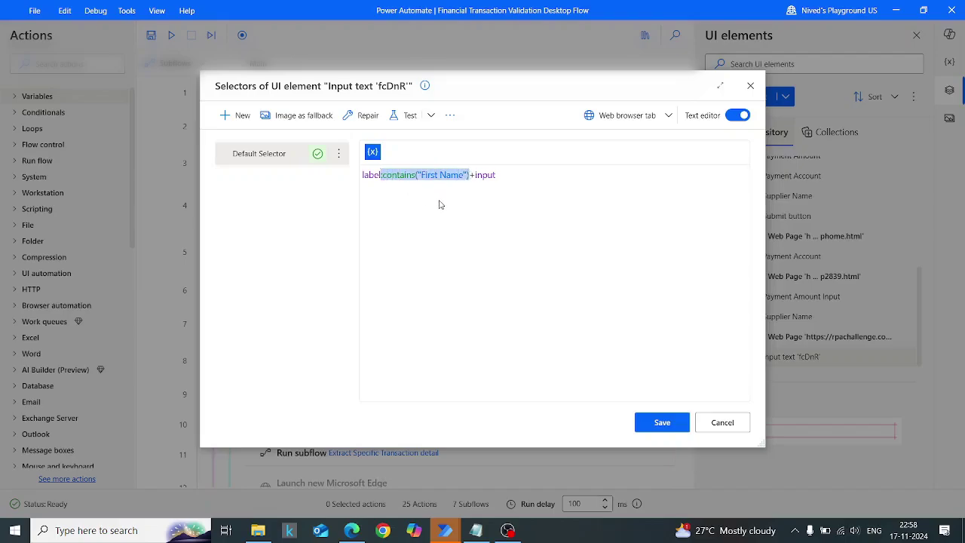
key("BackSpace")
type("[Text")
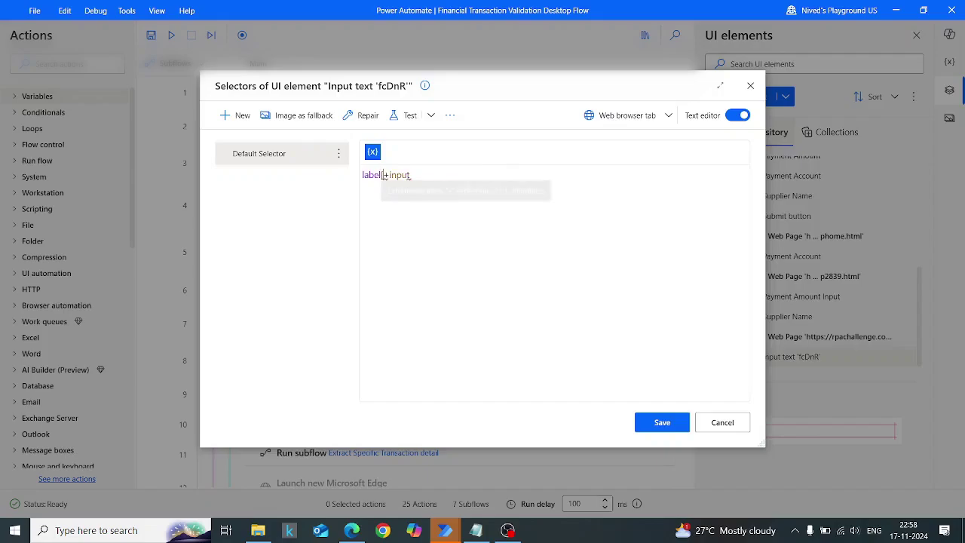
type("=\"Fi")
type("rst Name")
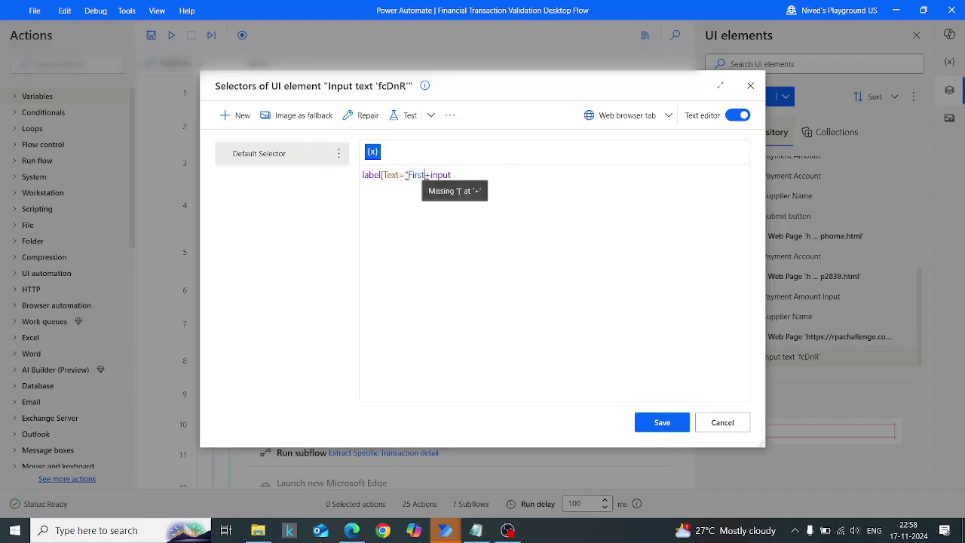
type("\"]")
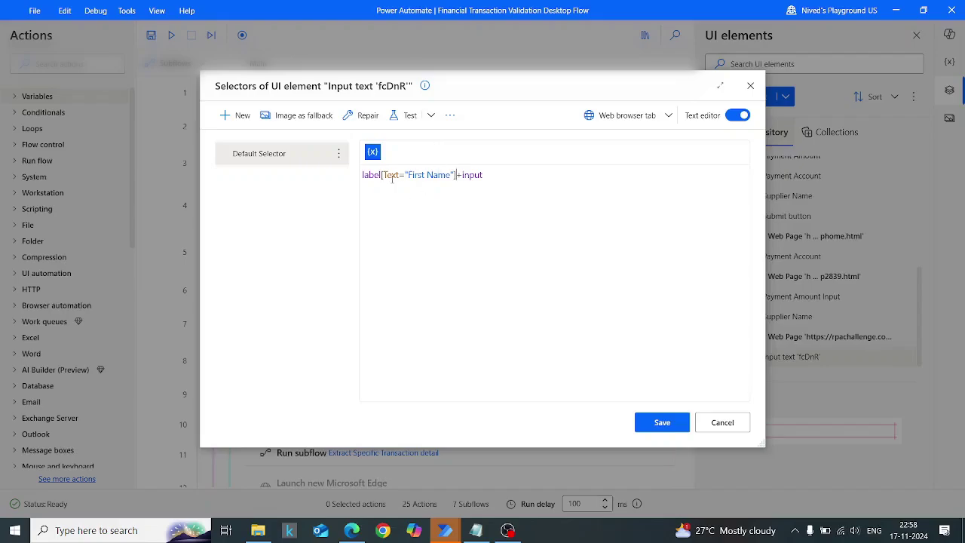
left_click(408, 117)
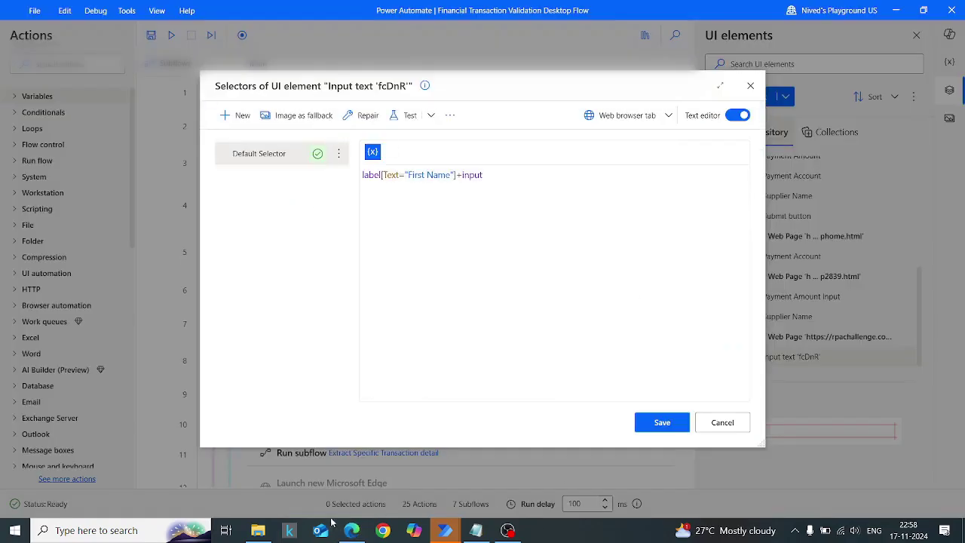
Step: Submit the RPA Challenge form to reshuffle fields, then retest the selector
left_click(354, 531)
left_click(269, 276)
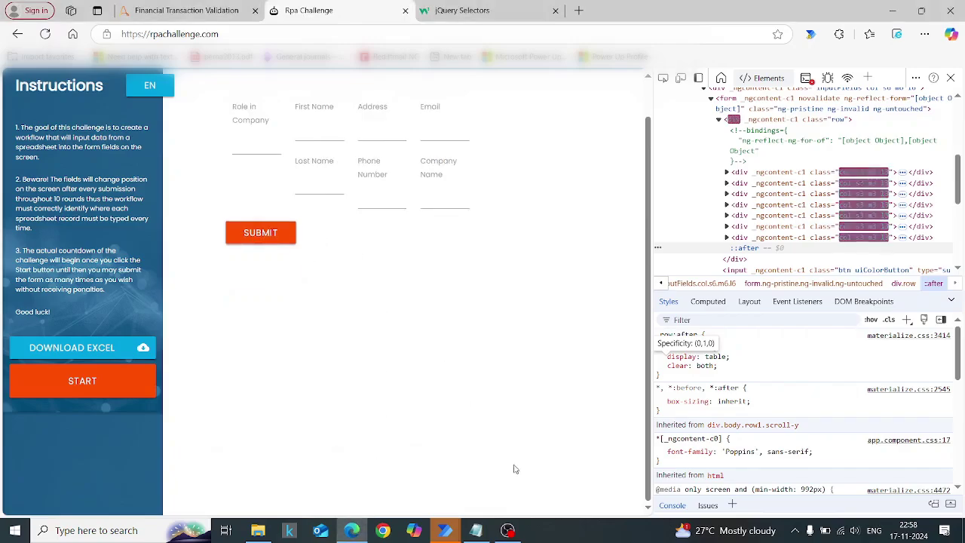
right_click(507, 531)
left_click(525, 370)
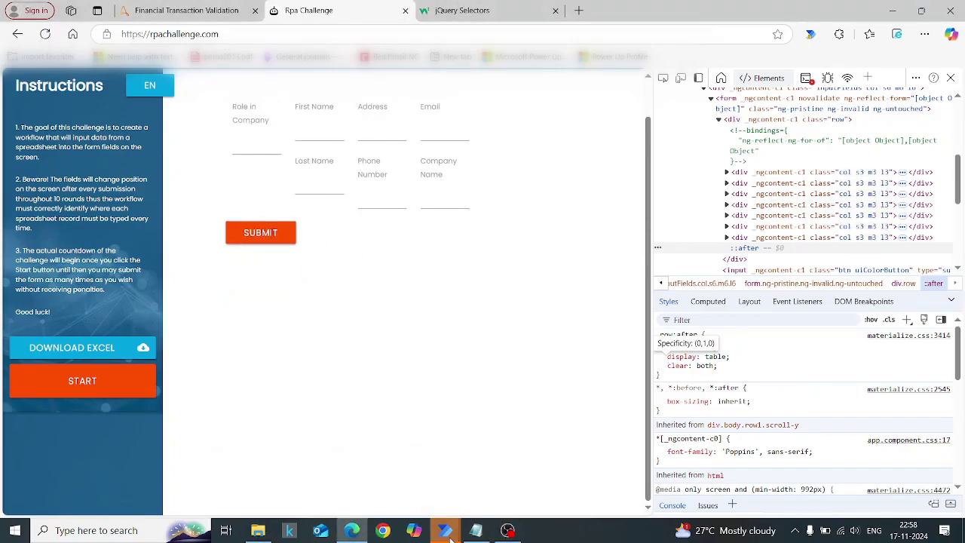
left_click(450, 533)
left_click(490, 497)
left_click(414, 120)
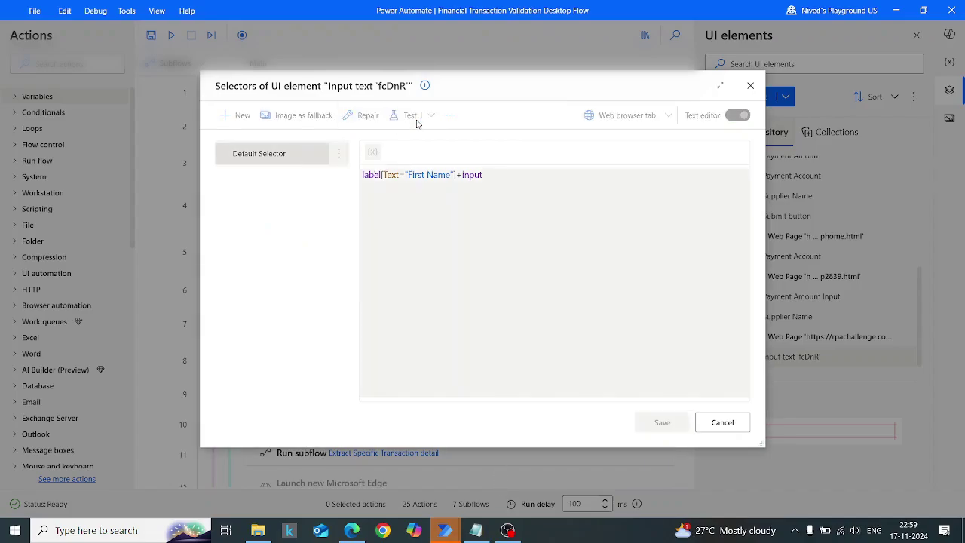
left_click(413, 117)
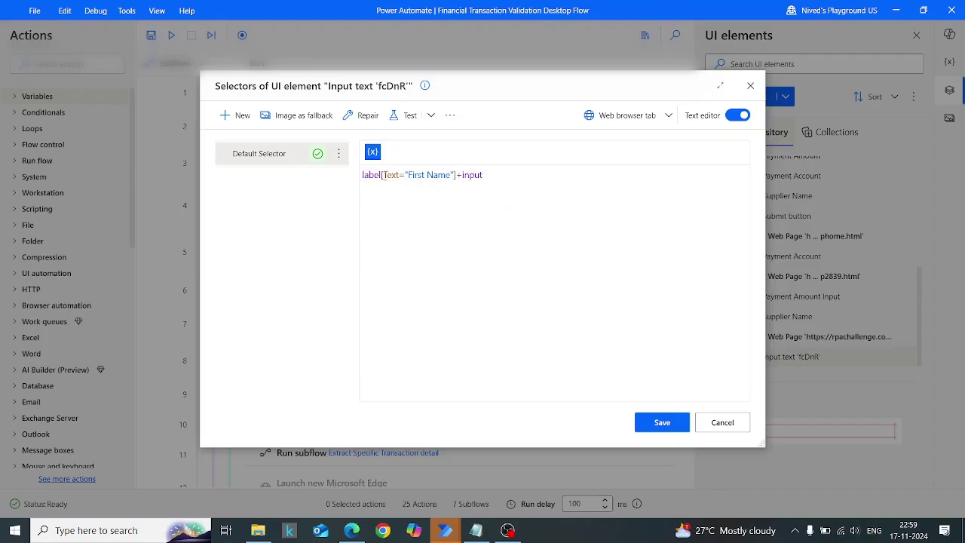
Step: Save the Text-based selector and capture the First Name label as a new UI element
left_click(670, 423)
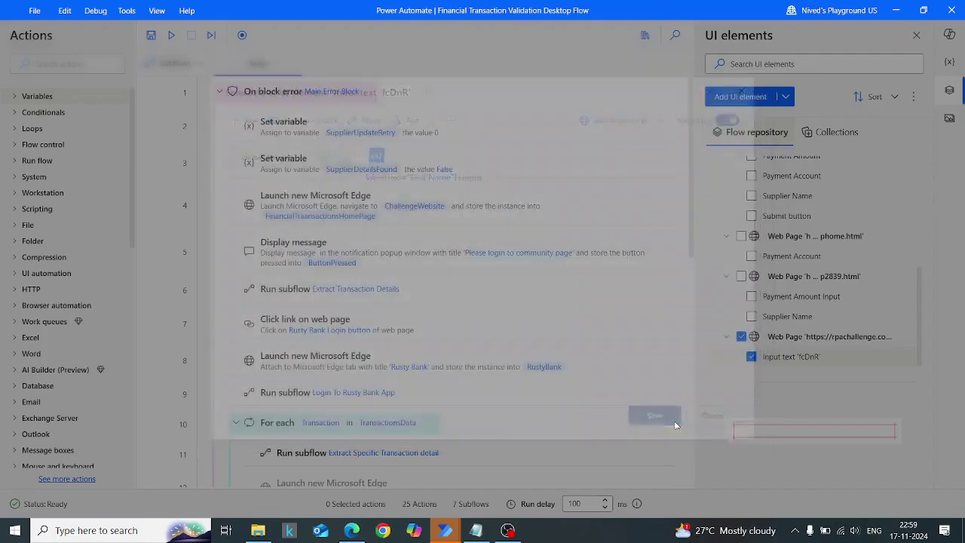
left_click(732, 101)
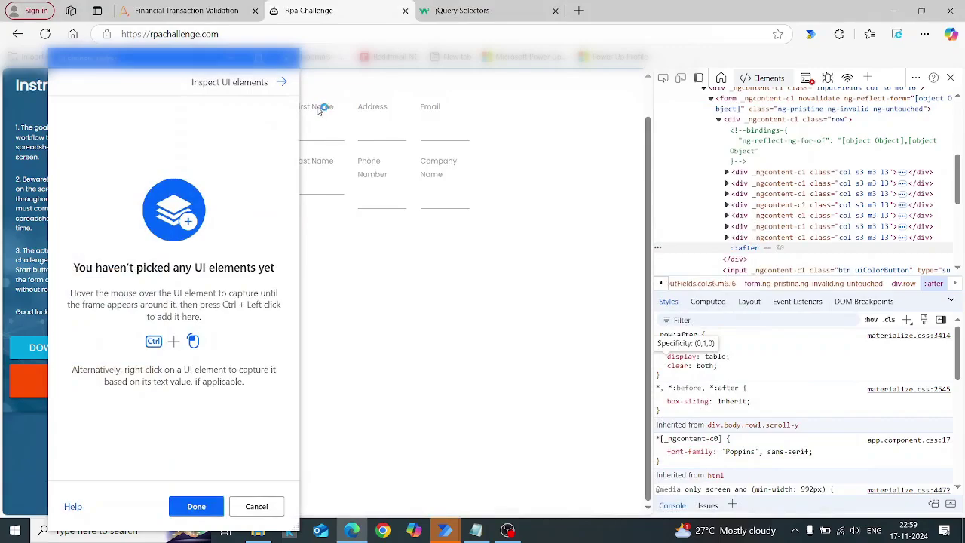
left_click_drag(178, 61, 692, 93)
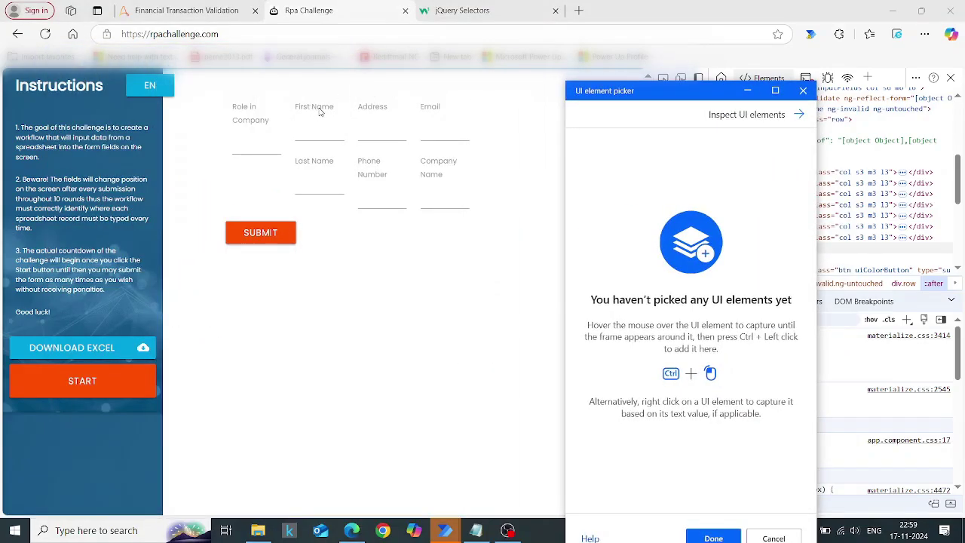
left_click(320, 111, "ctrl")
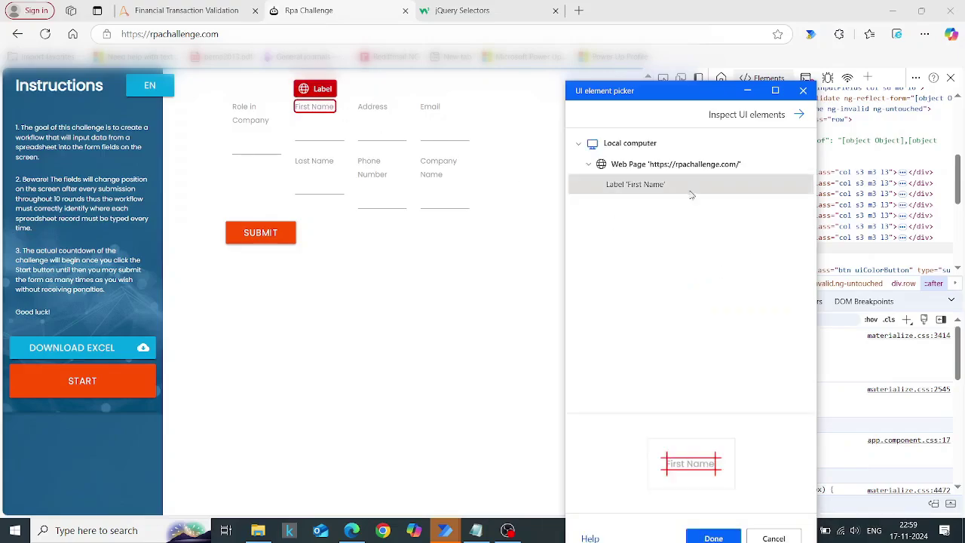
left_click(709, 538)
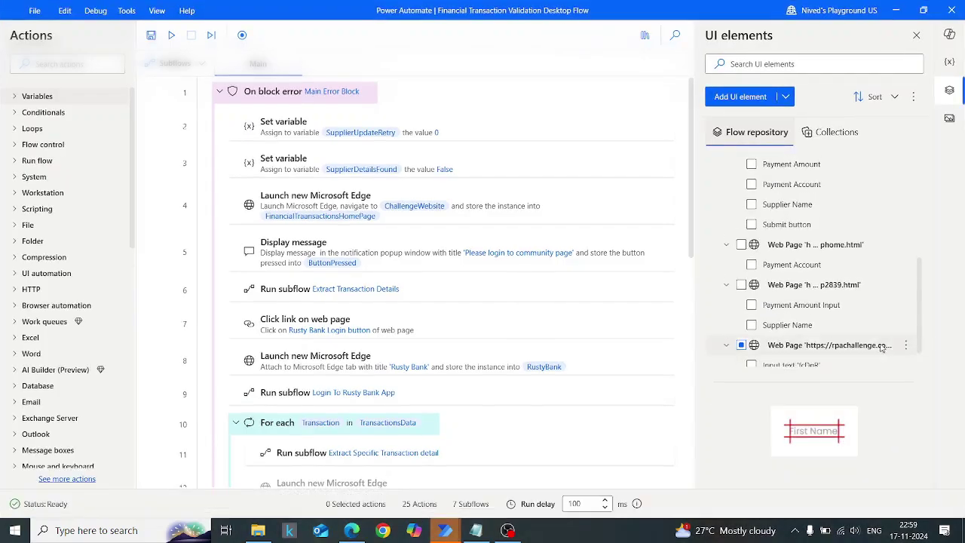
Step: Delete the Label 'First Name' element from the UI elements list
scroll(884, 349, "down", 1)
right_click(900, 364)
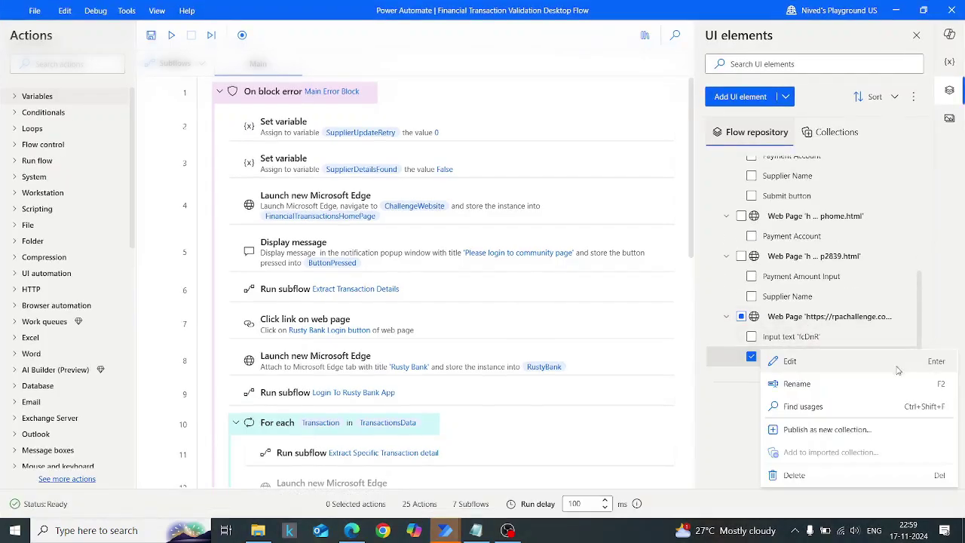
left_click(842, 477)
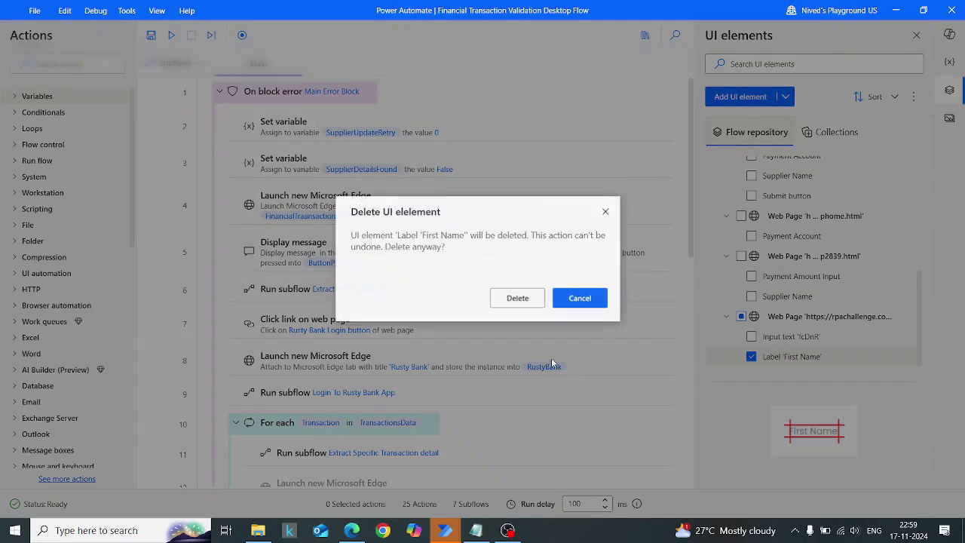
left_click(517, 298)
Step: Recapture the First Name label, then close the picker and discard the capture
left_click(735, 97)
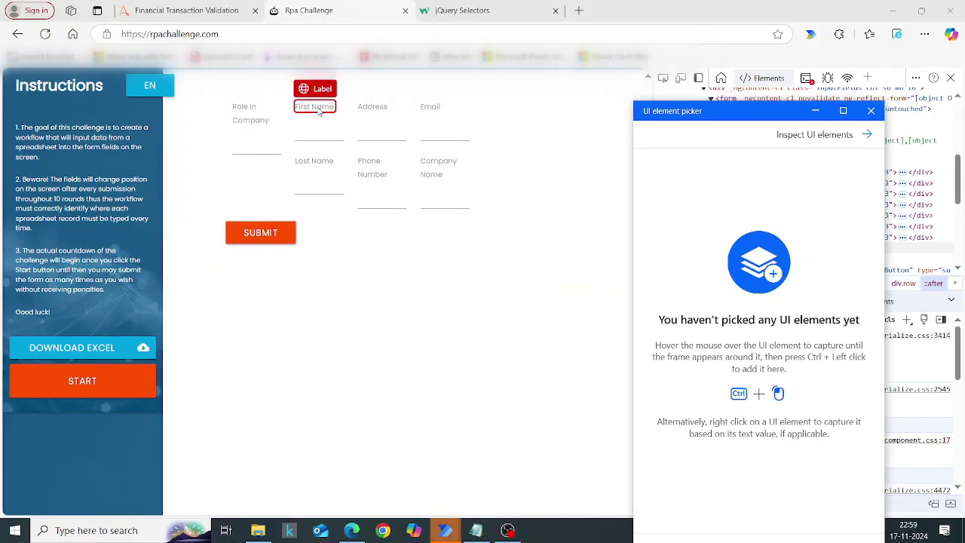
left_click(318, 111, "ctrl")
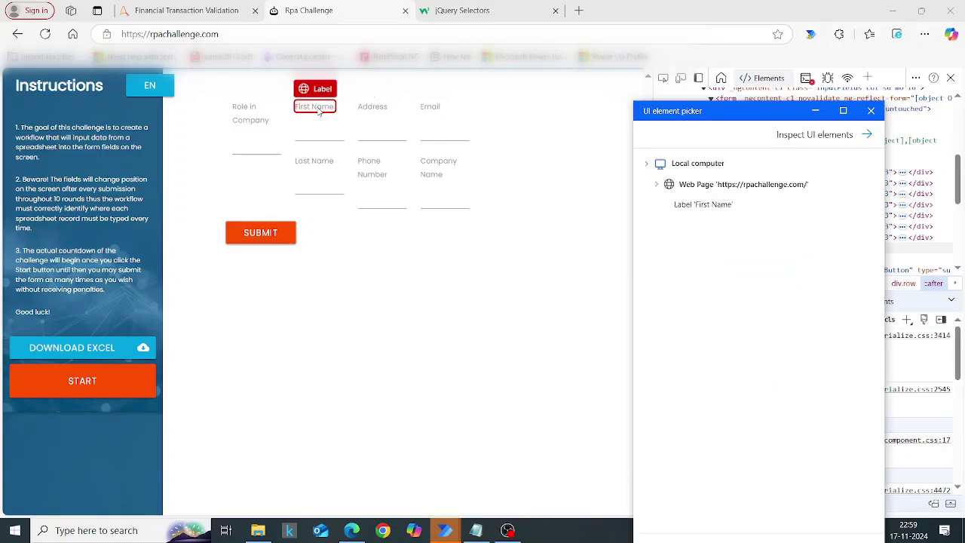
right_click(318, 110)
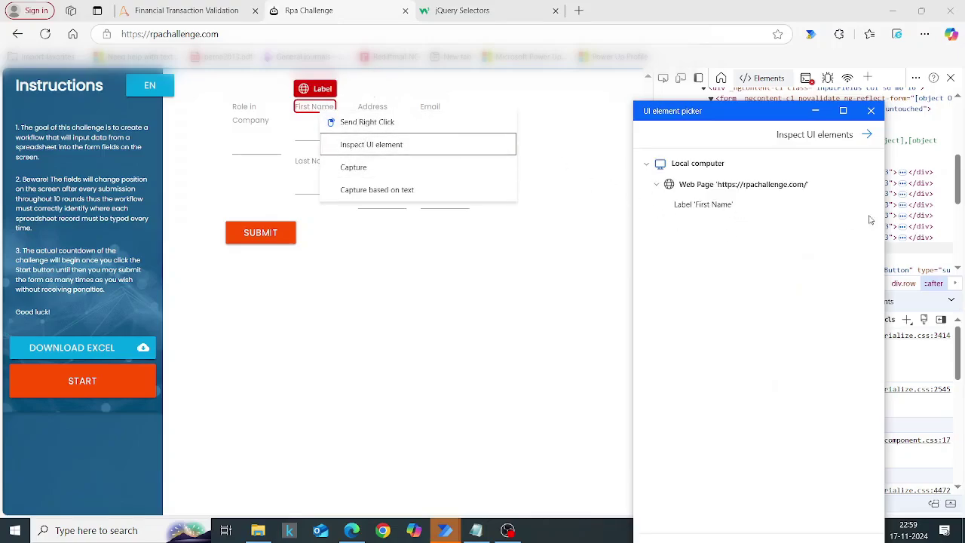
left_click(871, 111)
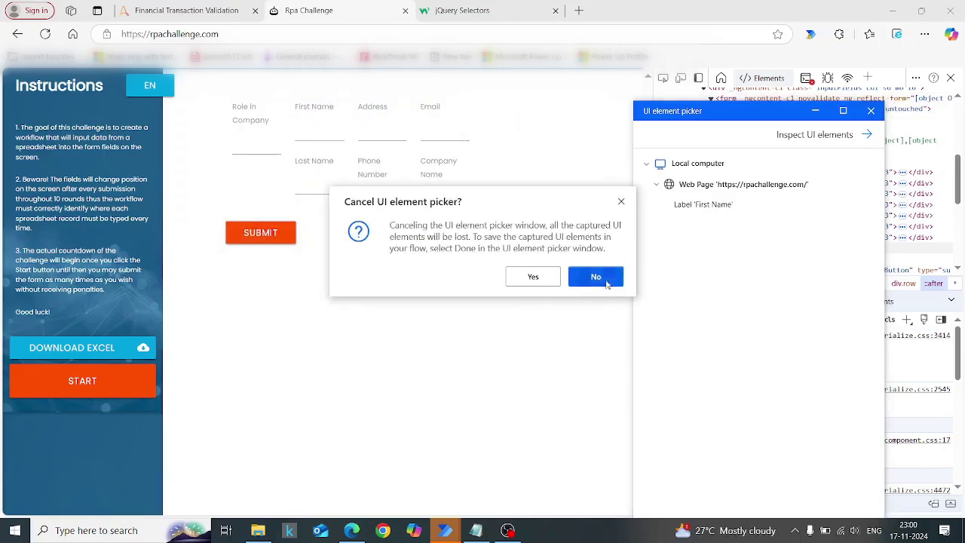
left_click(533, 278)
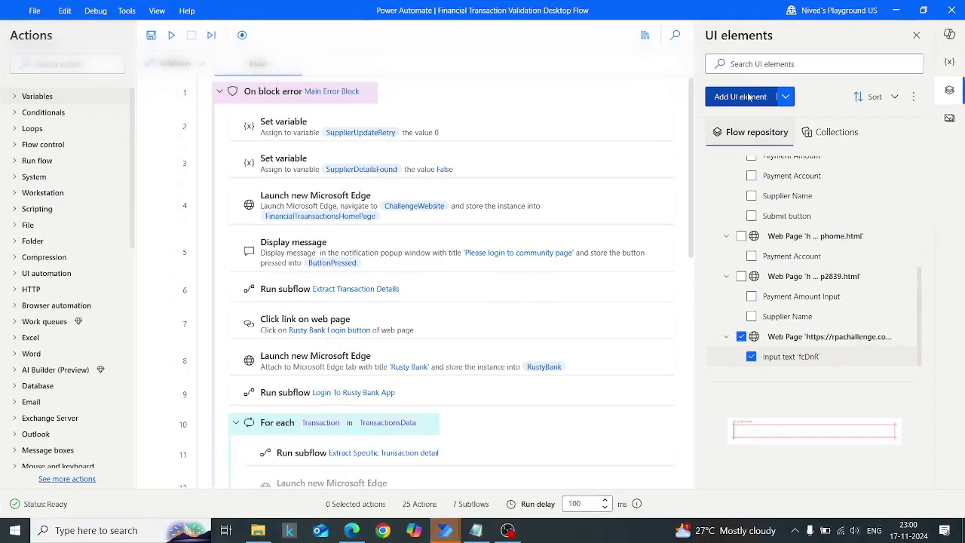
Step: Capture the First Name label by text as label[Text="First Name"] and add it to the repository
mouse_move(814, 360)
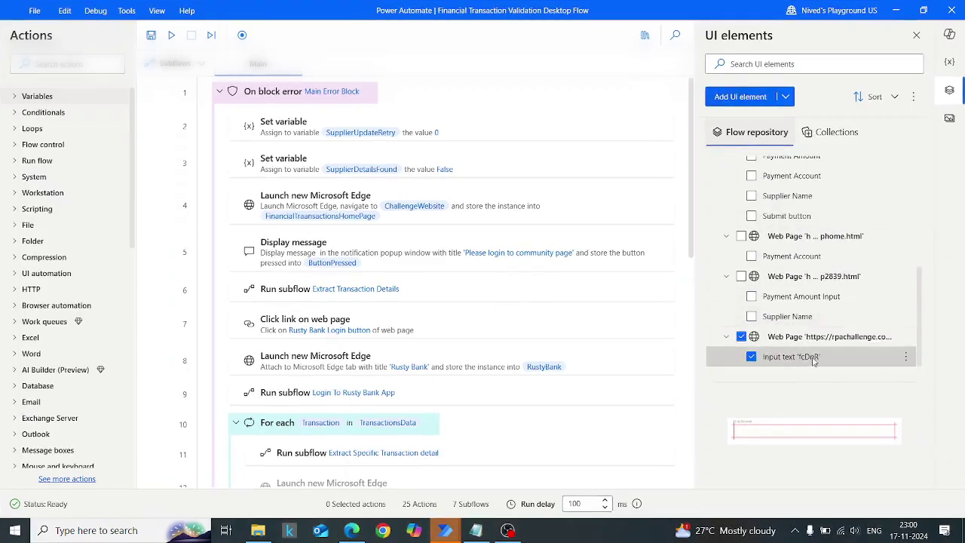
left_click(724, 98)
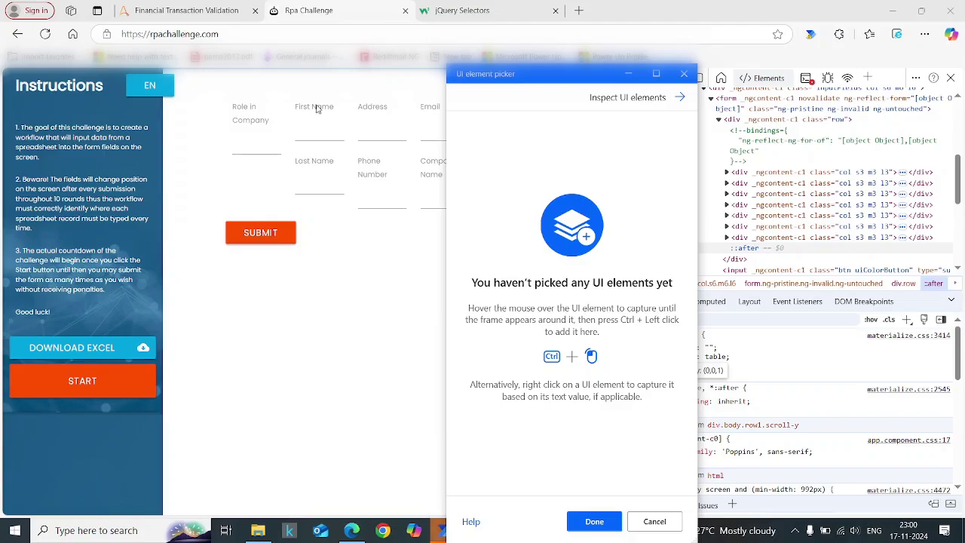
right_click(318, 109)
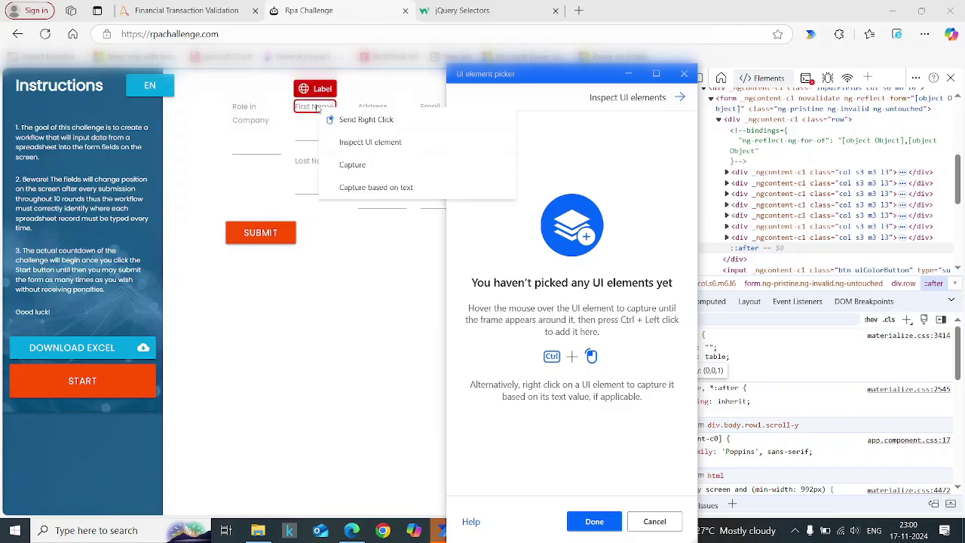
left_click(373, 188)
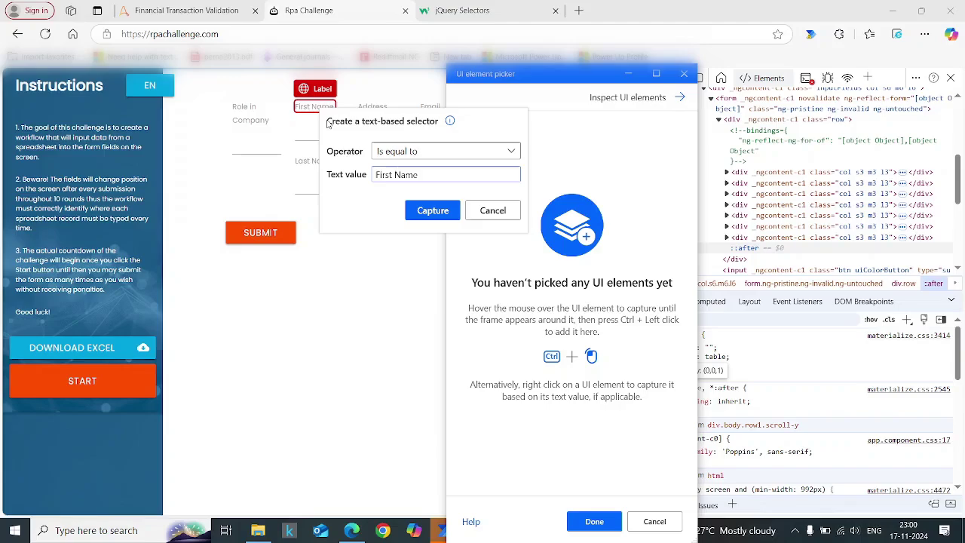
left_click(434, 212)
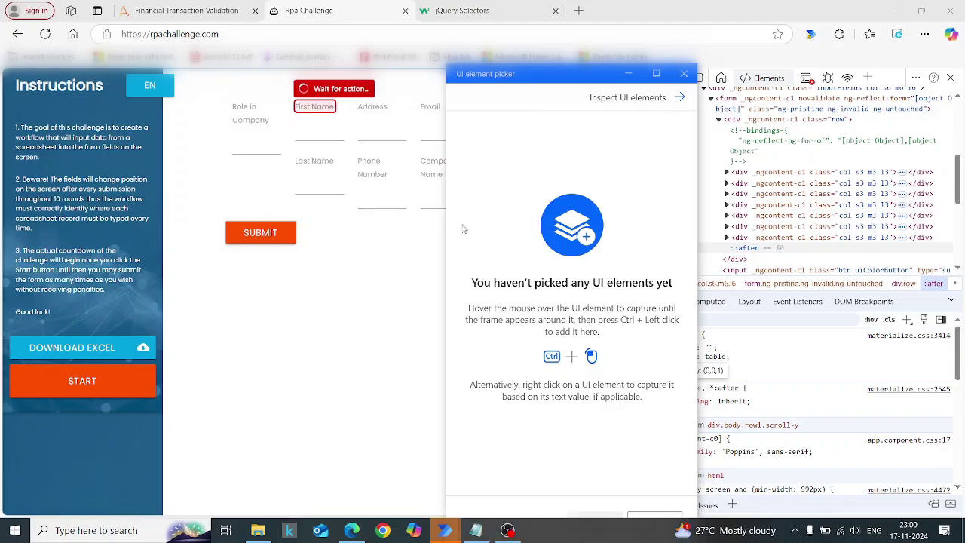
left_click_drag(551, 72, 520, 45)
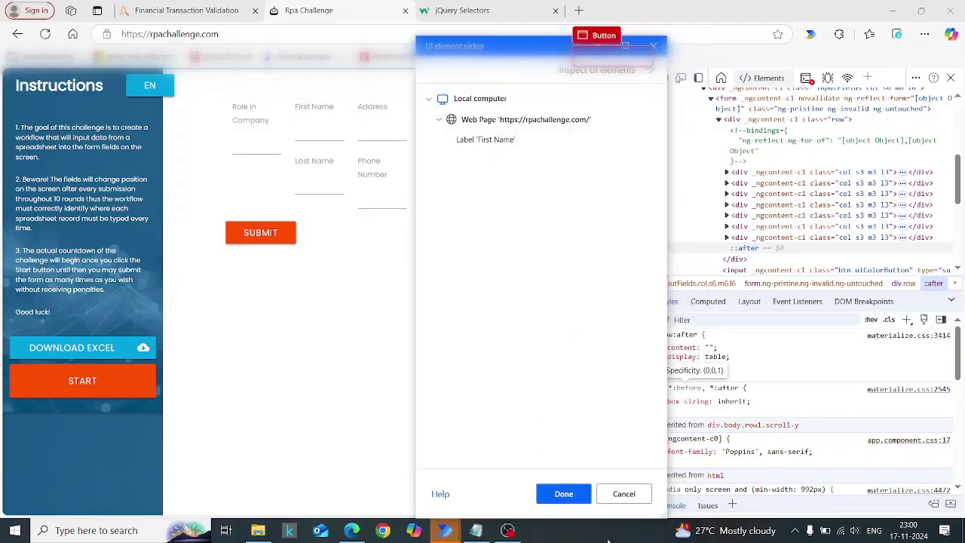
left_click(563, 494)
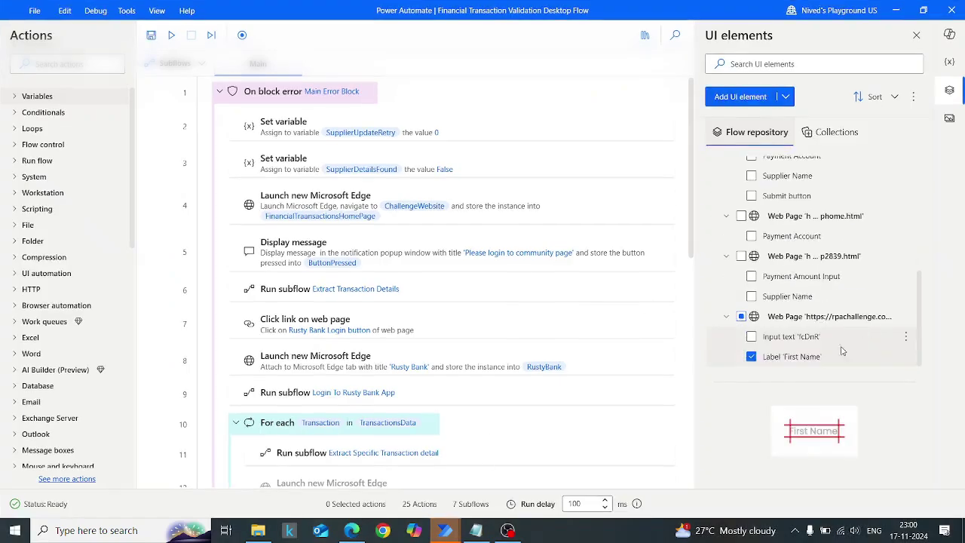
right_click(858, 361)
left_click(857, 361)
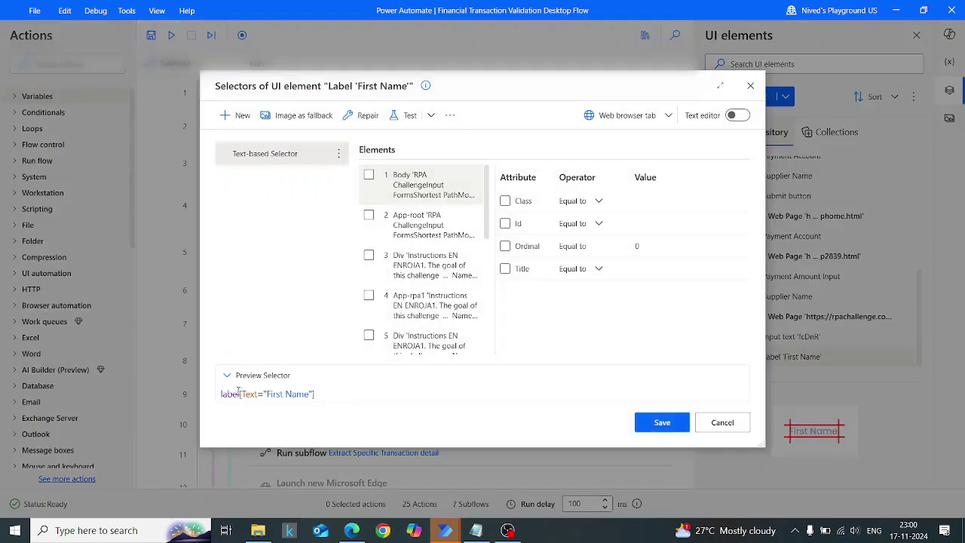
left_click_drag(242, 394, 316, 393)
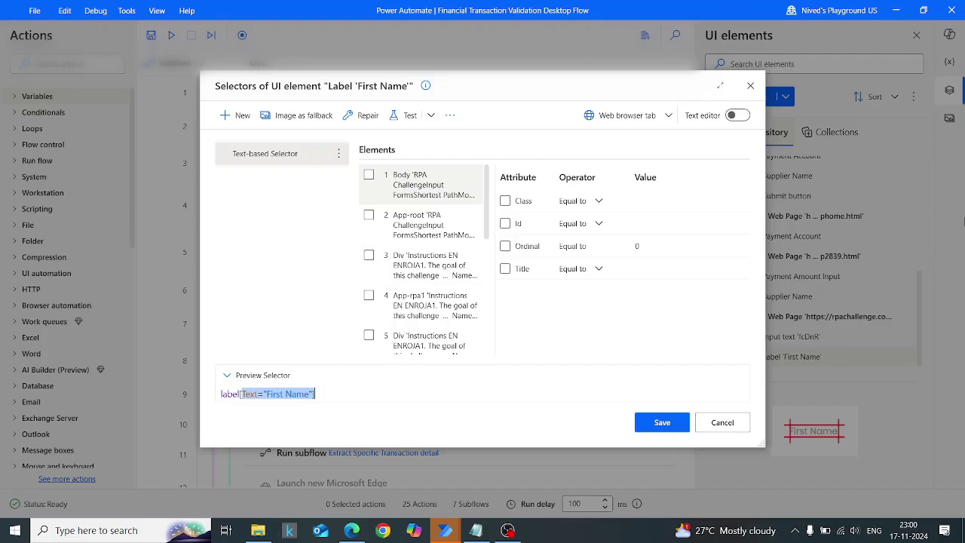
left_click(723, 422)
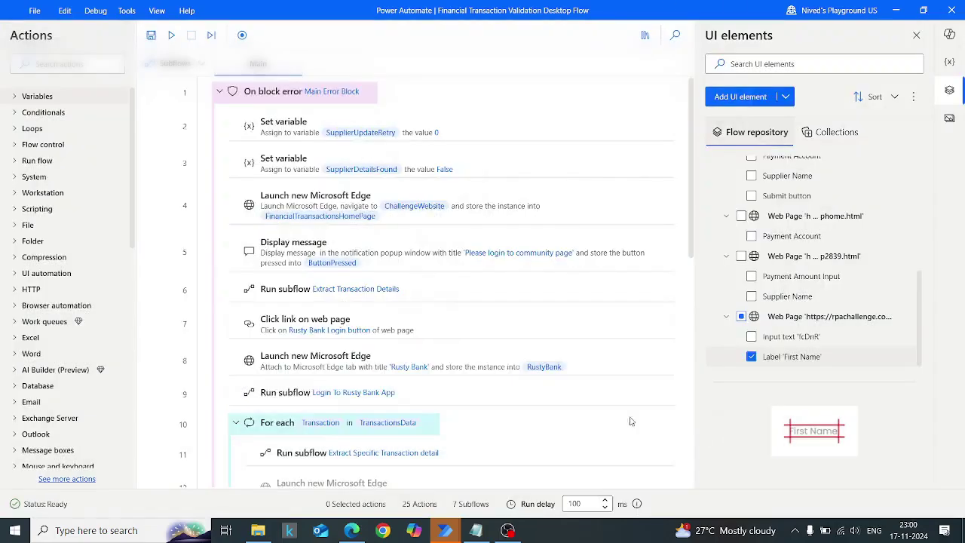
left_click(907, 339)
Step: Check the 'Input text fcDnR' selector label[Text="First Name"]+input against the page and save it
left_click(907, 338)
left_click(860, 345)
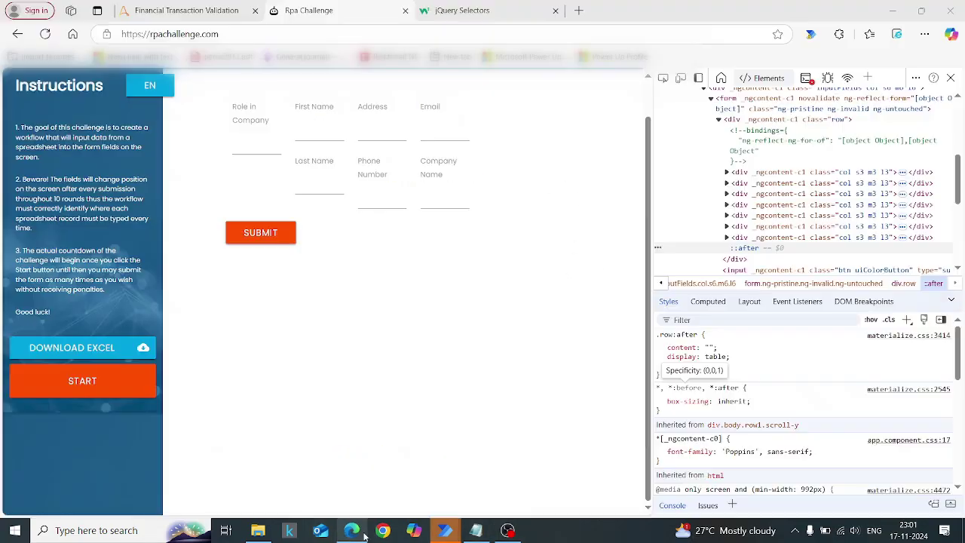
left_click(351, 530)
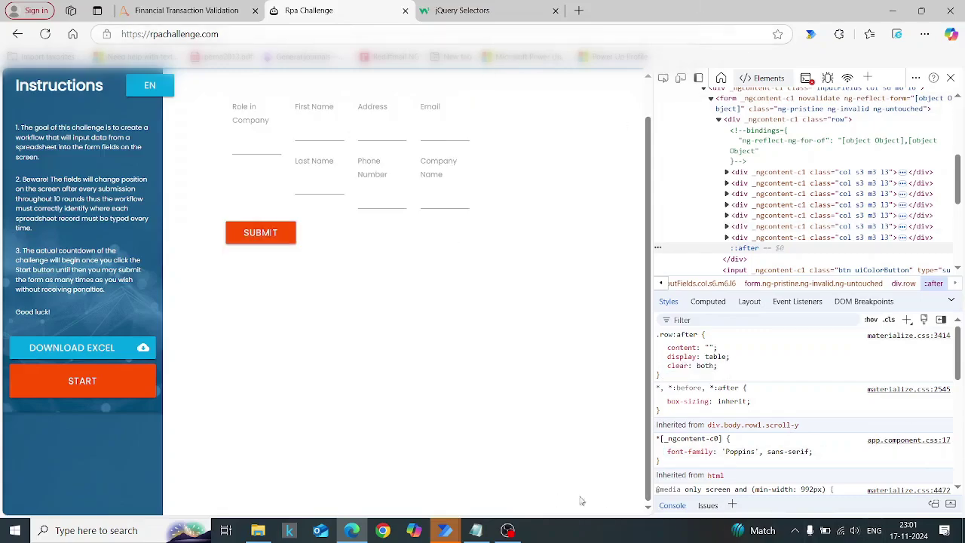
mouse_move(445, 530)
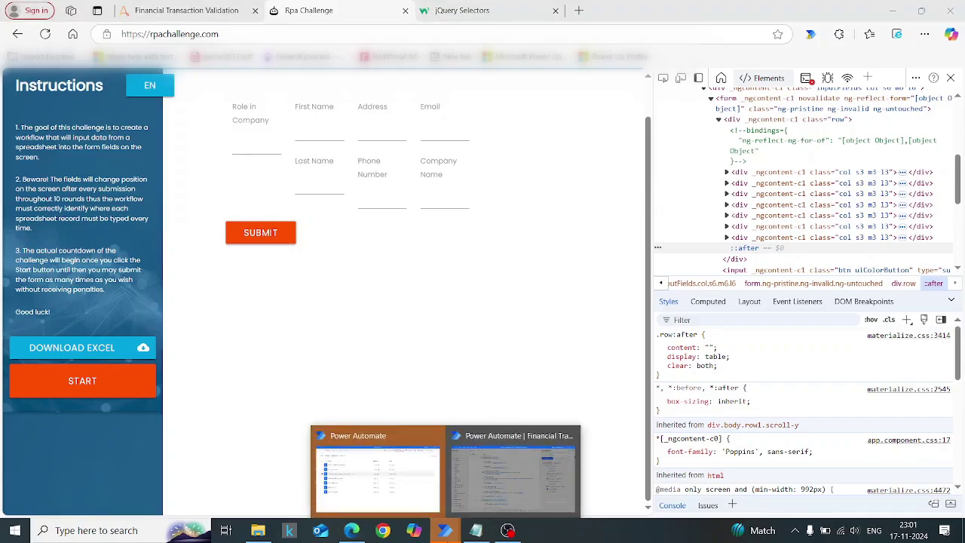
left_click(491, 487)
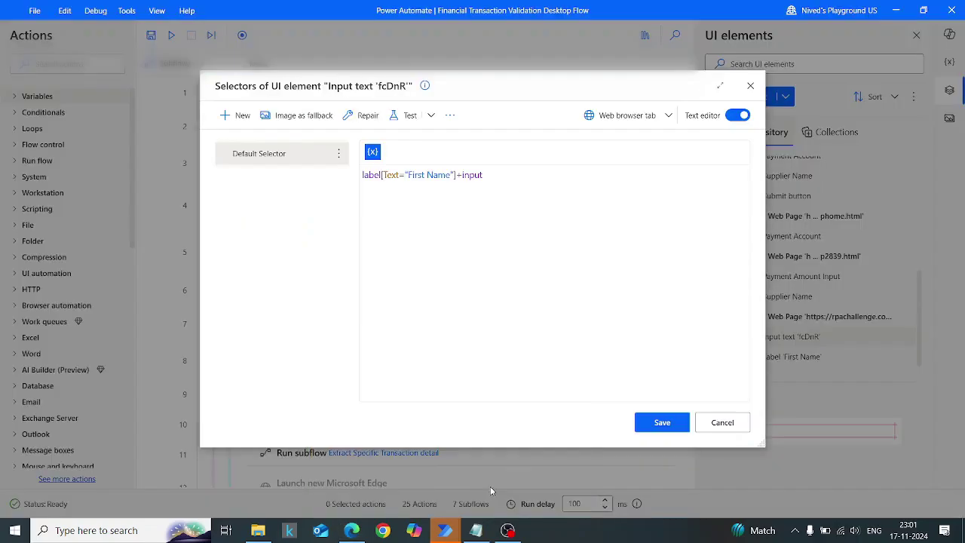
left_click(662, 421)
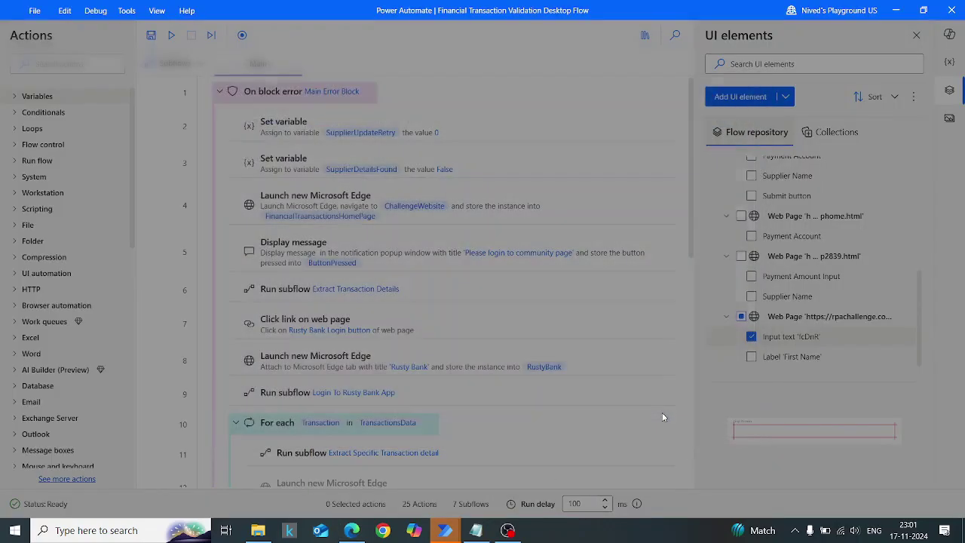
Step: Show the Financial Transaction Validation tab without DevTools and select the Transaction 1 heading
left_click(352, 530)
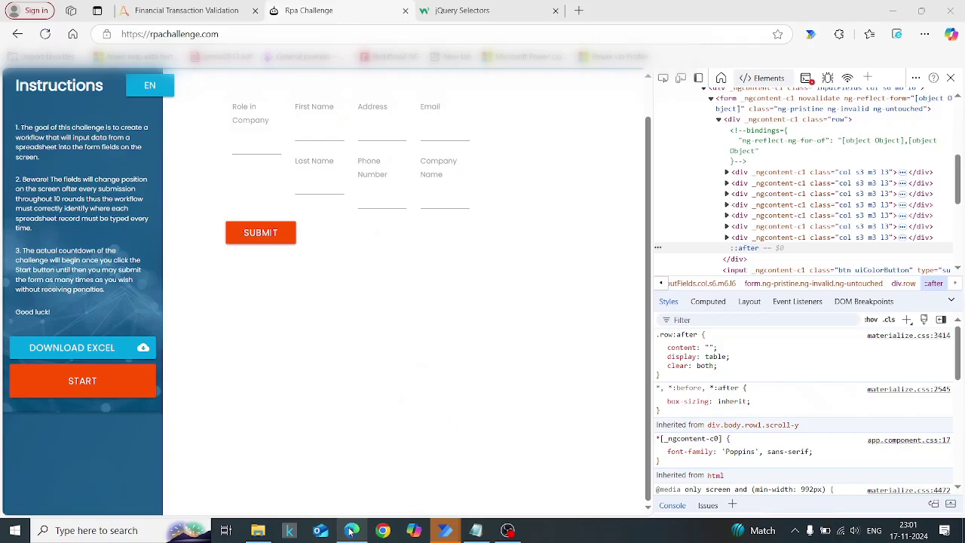
left_click(186, 10)
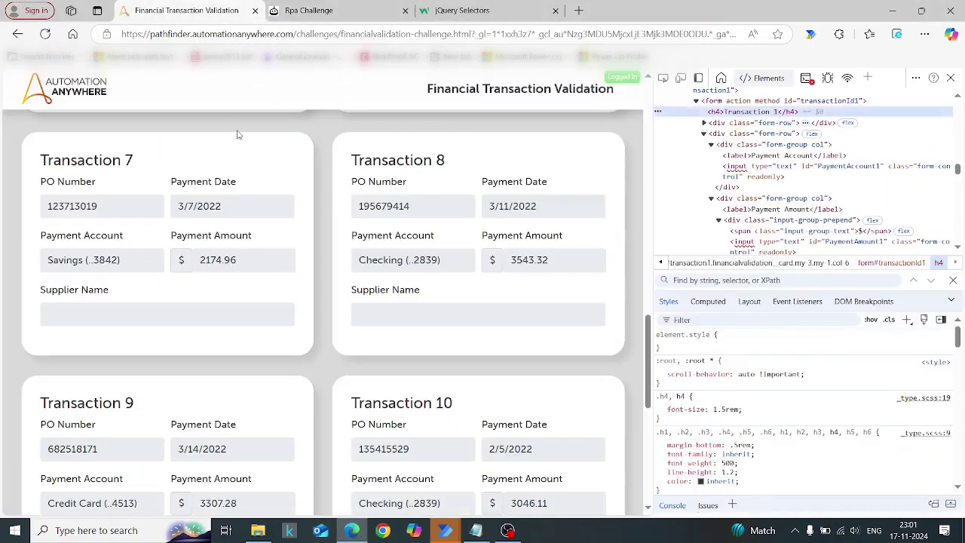
left_click(952, 78)
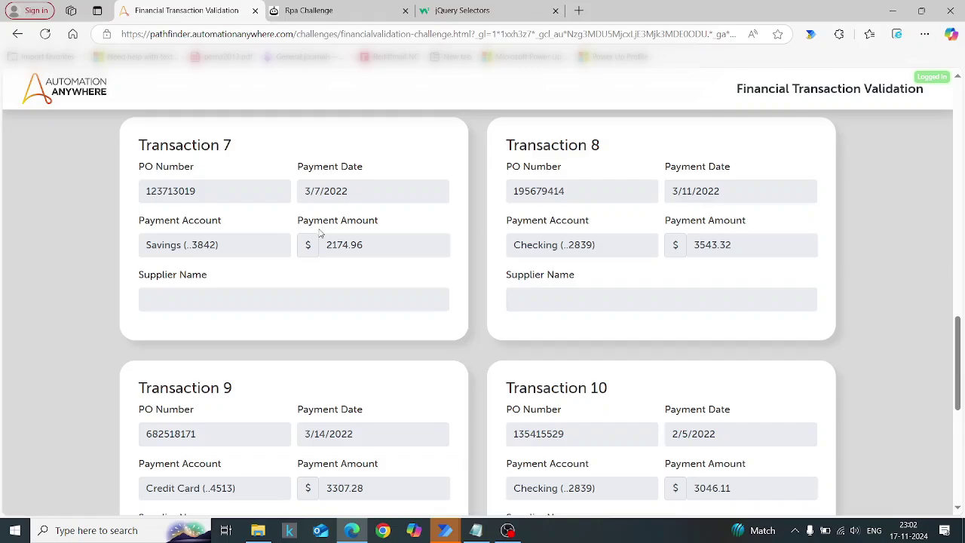
scroll(339, 227, "up", 10)
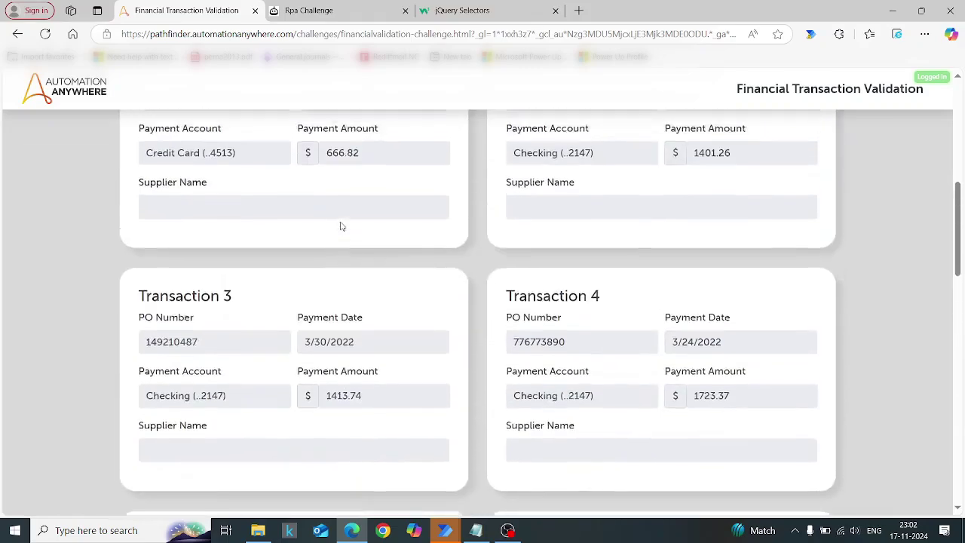
scroll(243, 306, "down", 2)
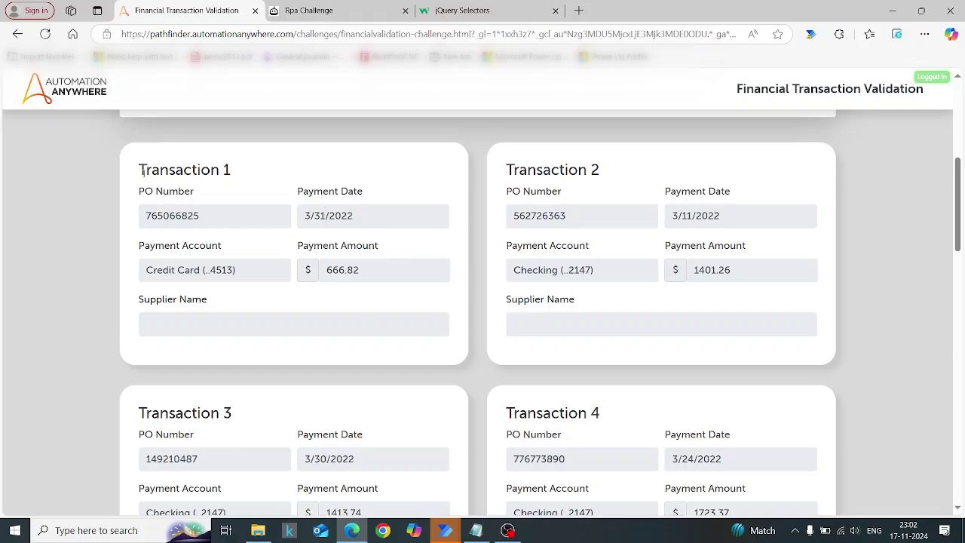
left_click_drag(140, 166, 269, 171)
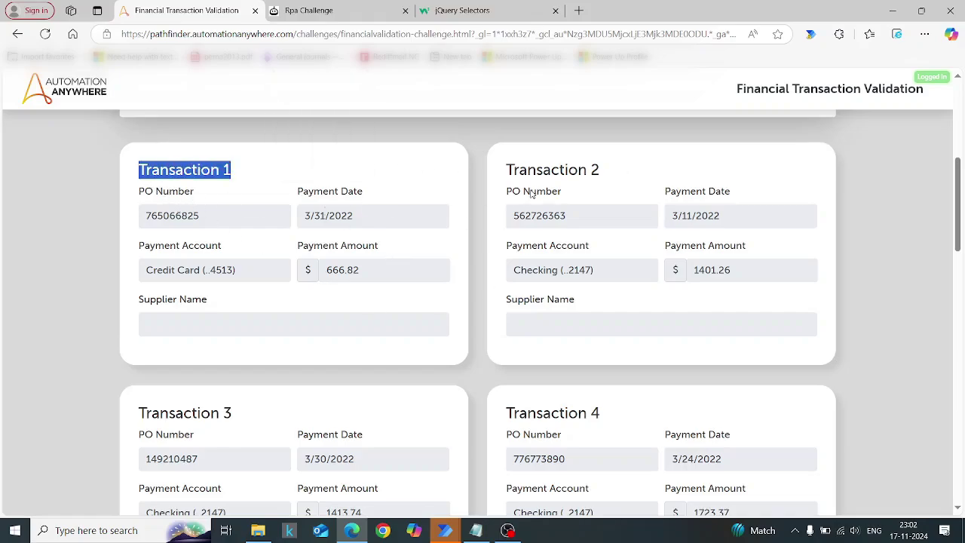